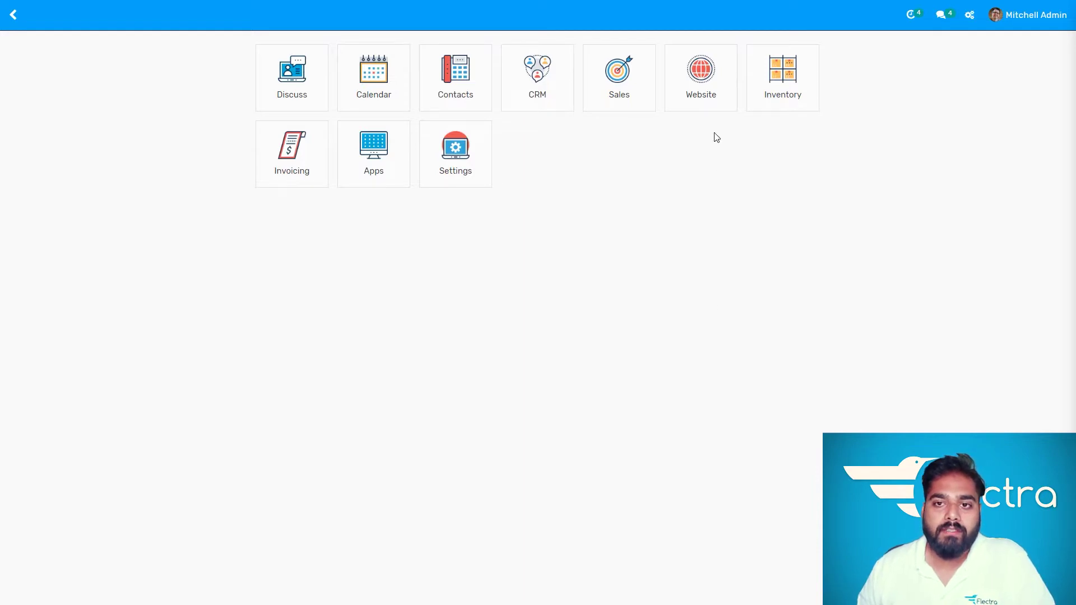
Step: Create a new product named "Cricket Kit" in the Website app
click(717, 95)
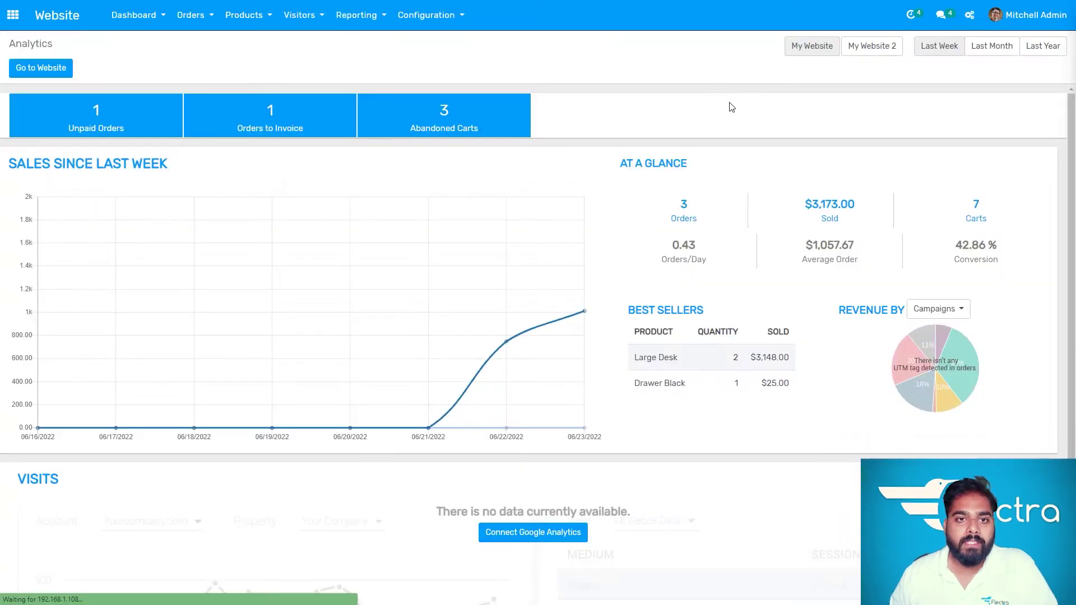
click(254, 28)
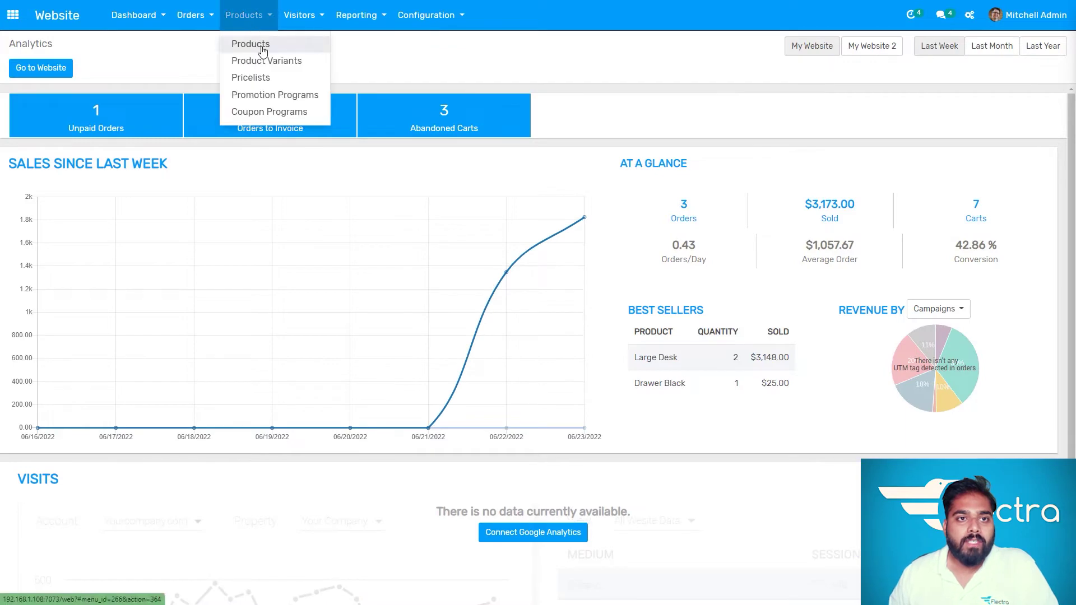
click(263, 44)
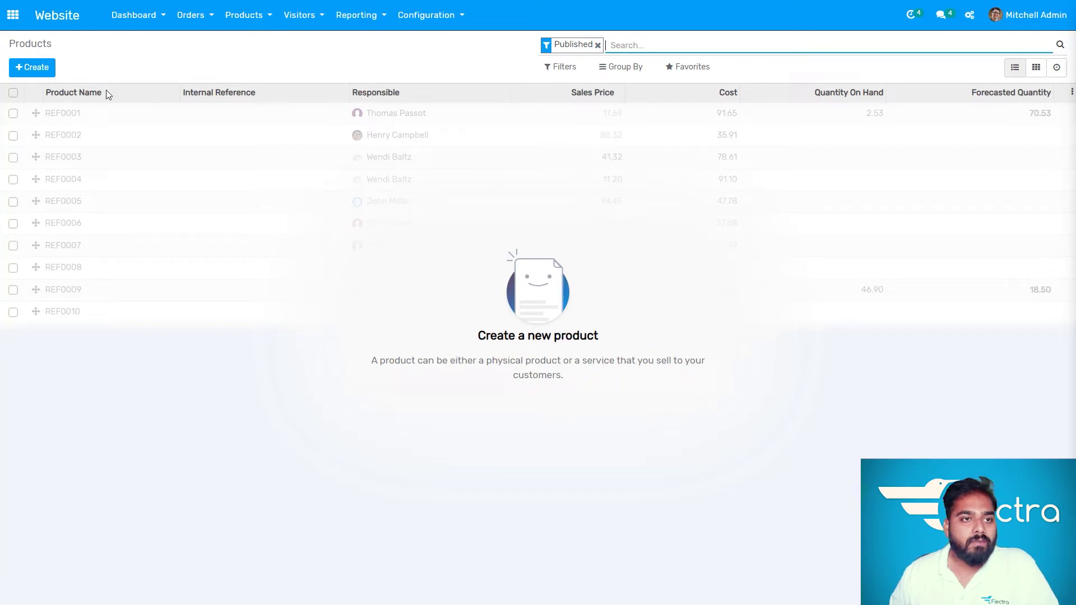
click(49, 70)
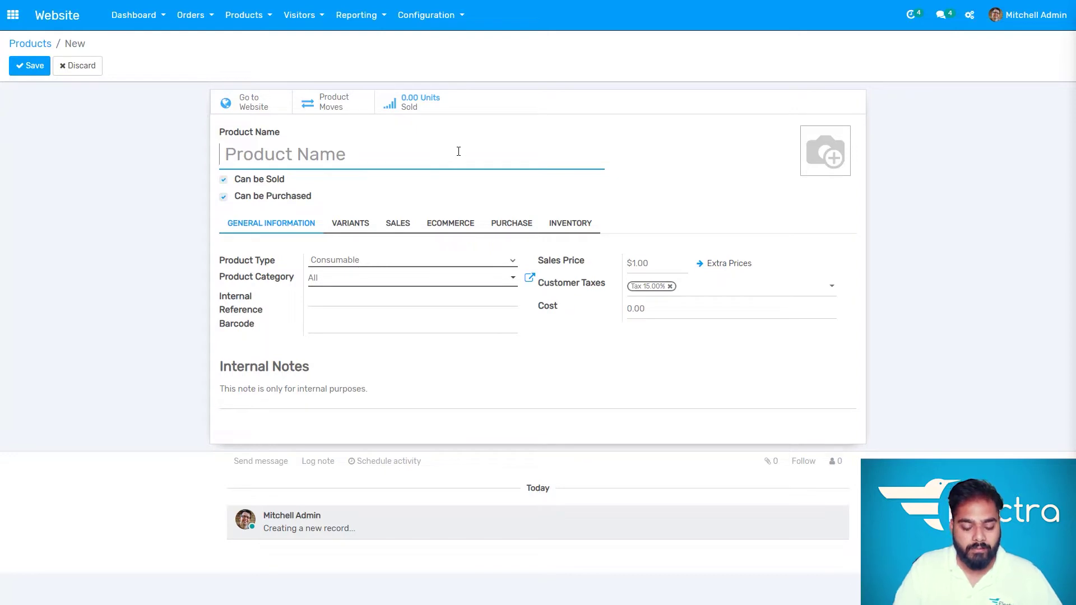
text(Cricket )
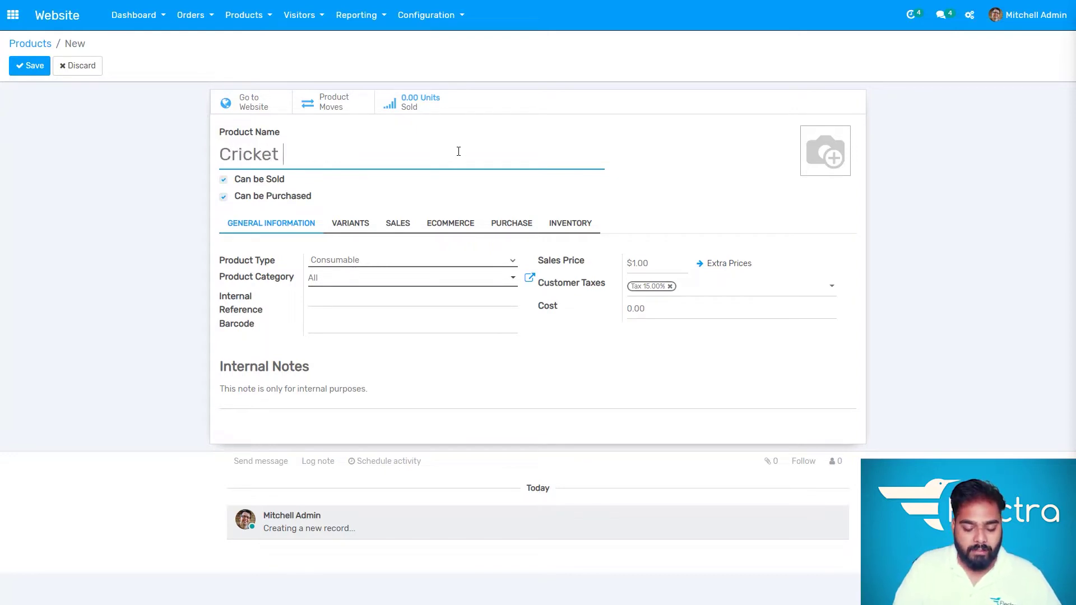
text(Kit)
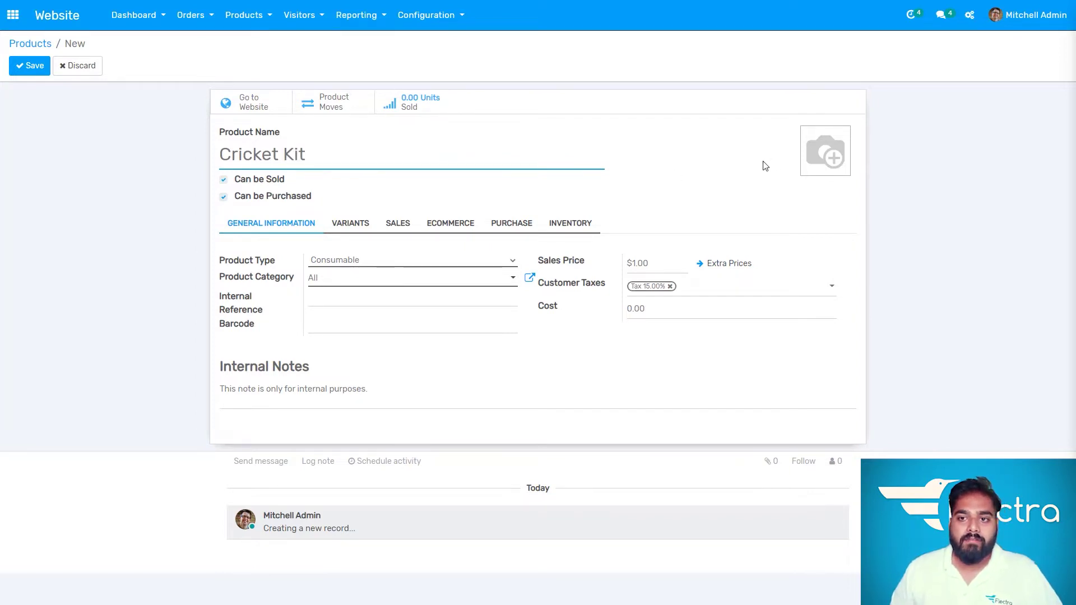
Step: Upload the Smith Bolt Cricket Set picture from the image/sports folder as the product image
click(803, 137)
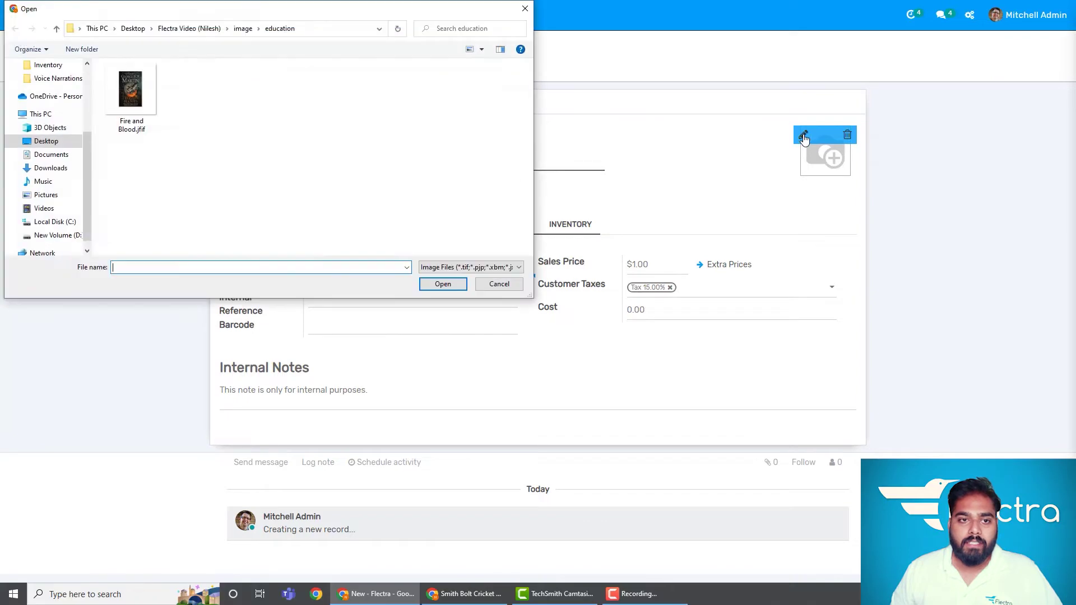
click(245, 33)
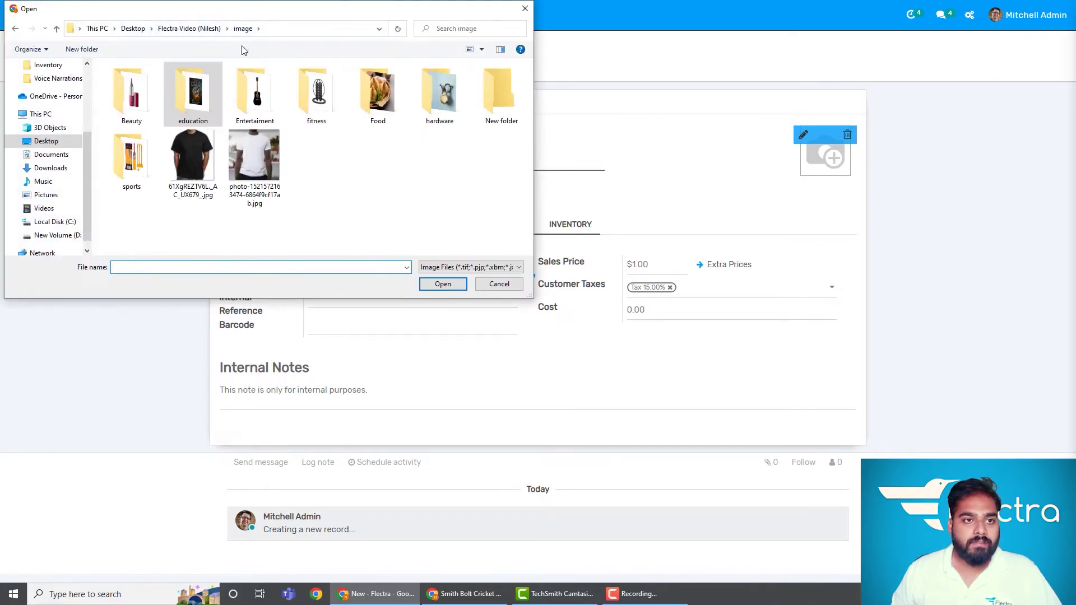
double_click(132, 154)
click(149, 101)
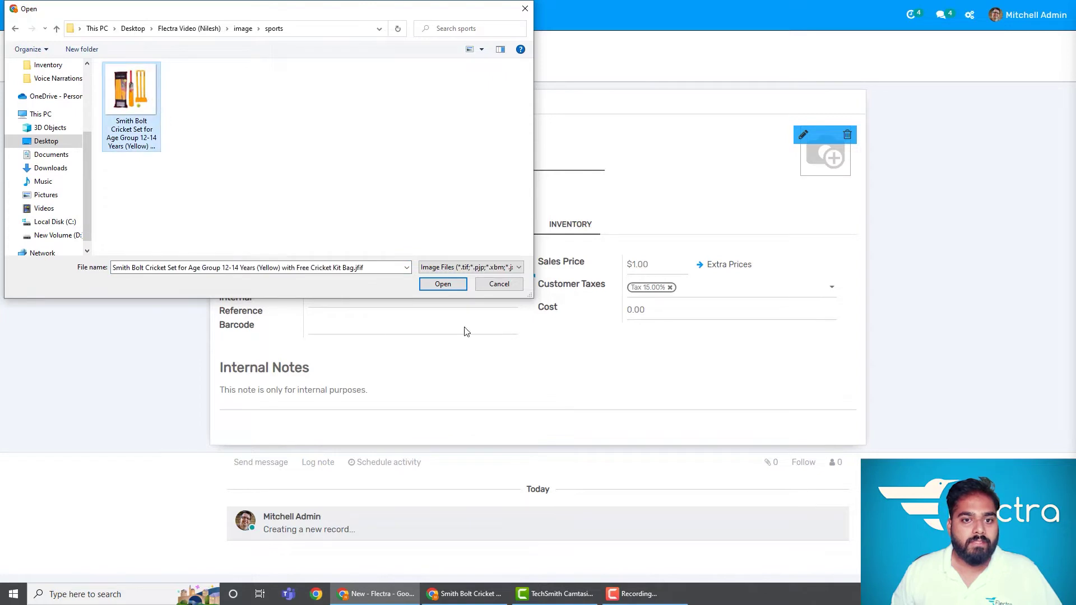
click(442, 284)
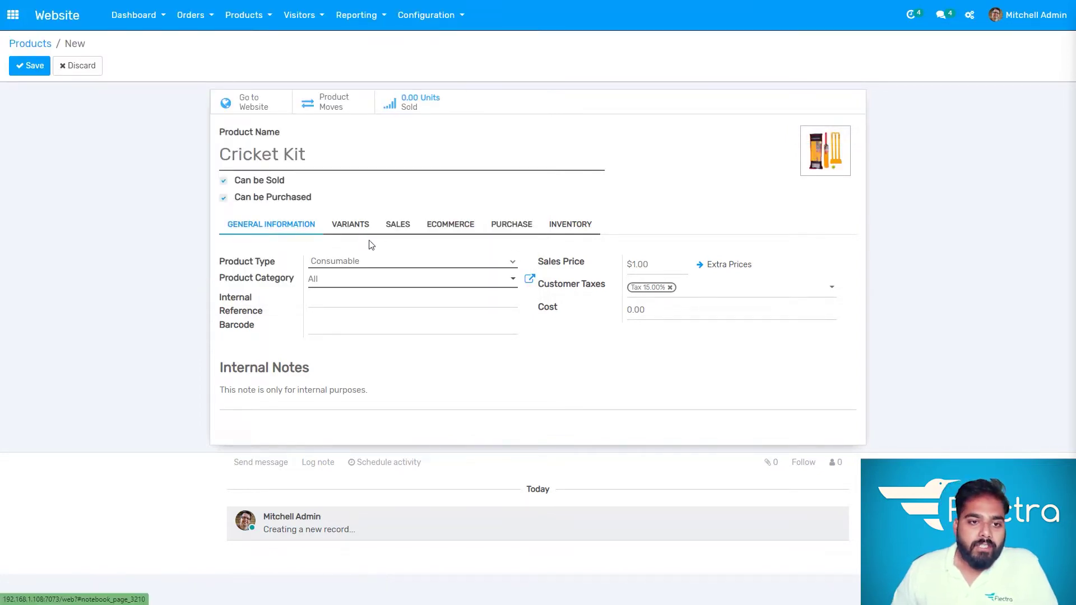
Step: Set the product type to Storable Product and the sales price to $20.00
click(384, 262)
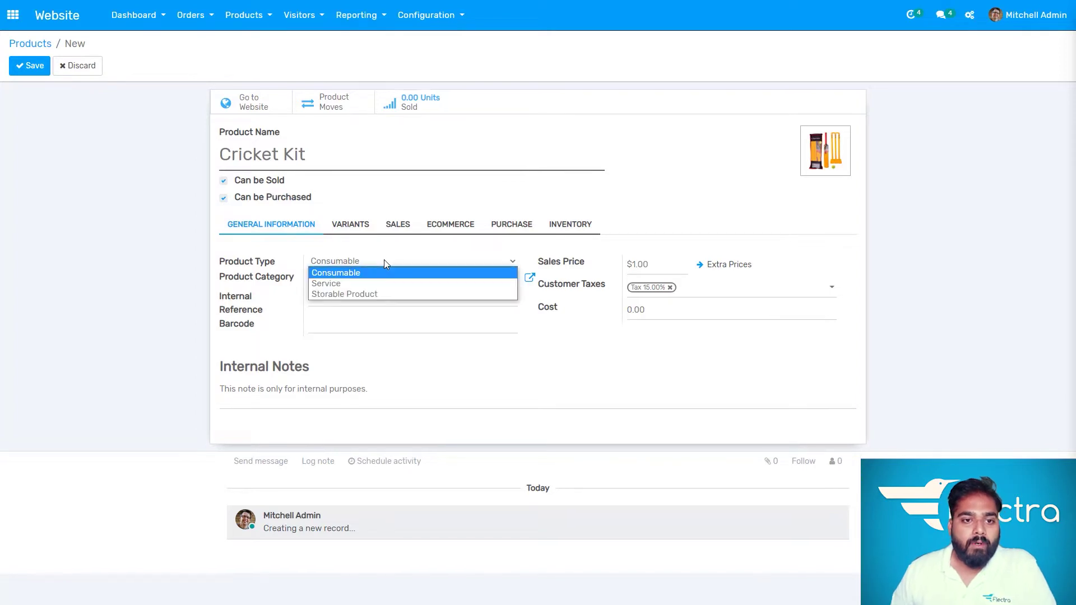
click(388, 290)
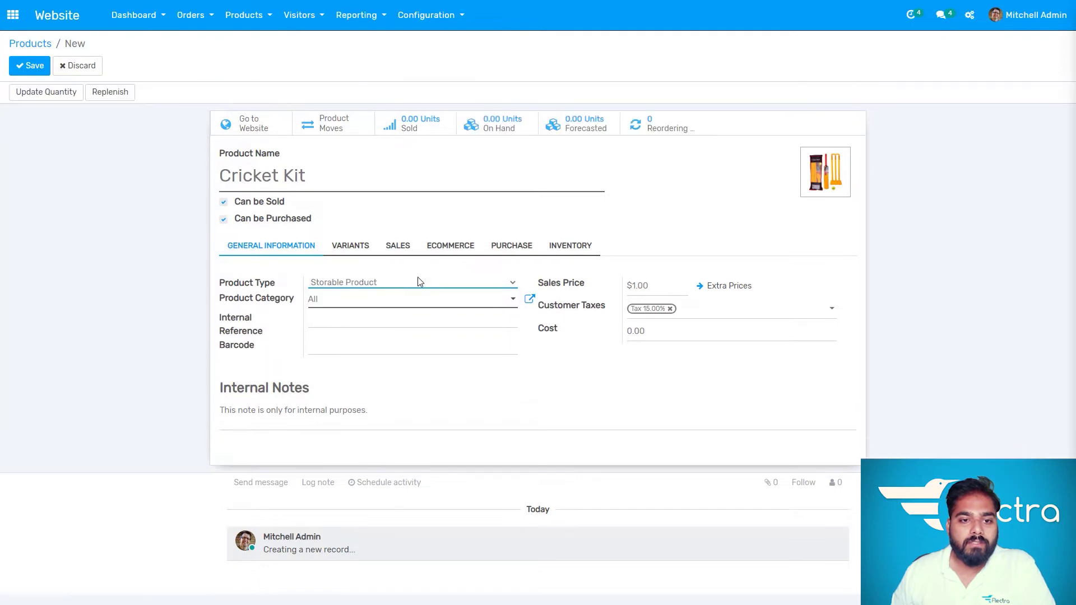
click(681, 288)
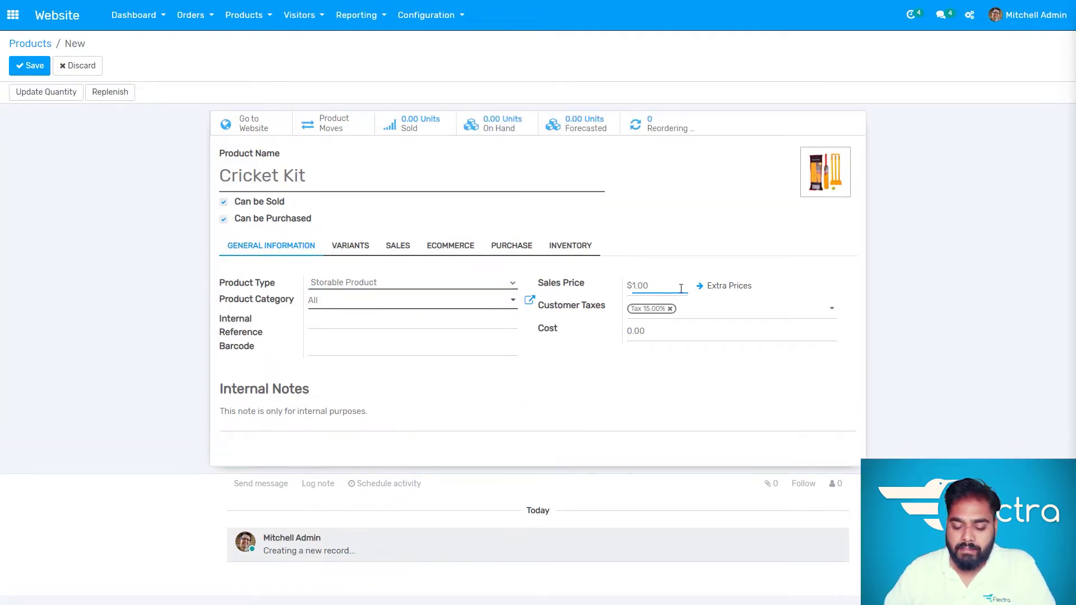
key(BackSpace)
key(BackSpace)
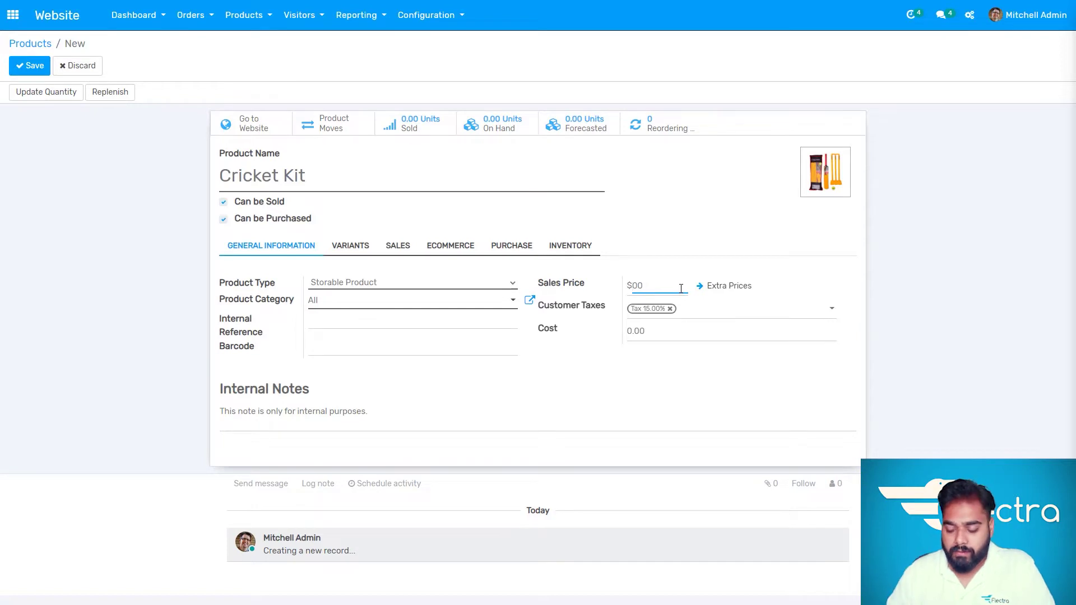
text(20.)
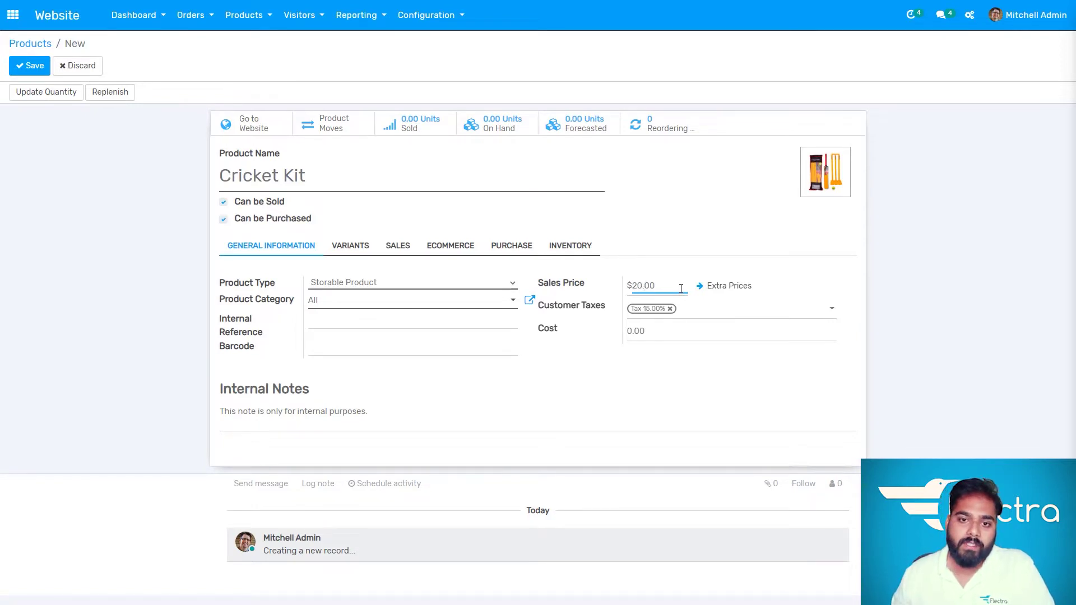
Step: Keep the product category as All and remove the 15% customer tax
click(375, 303)
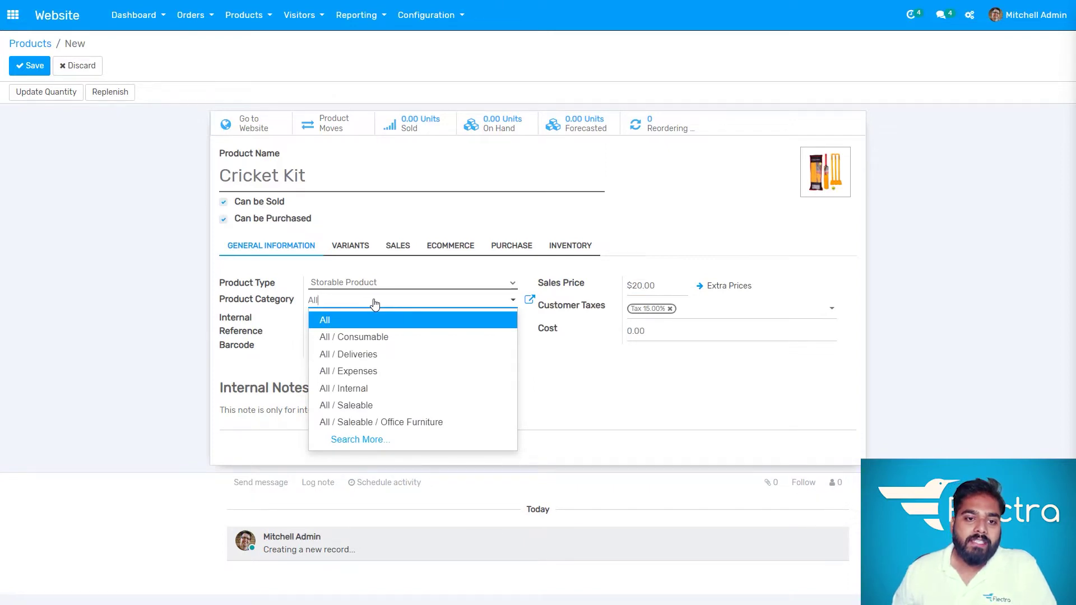
click(375, 303)
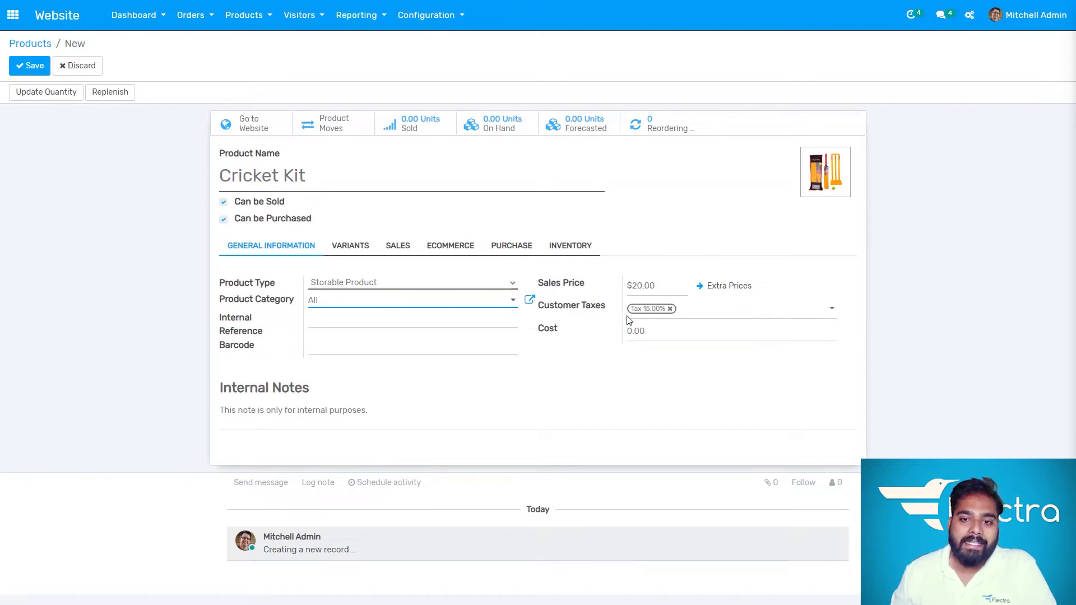
click(669, 308)
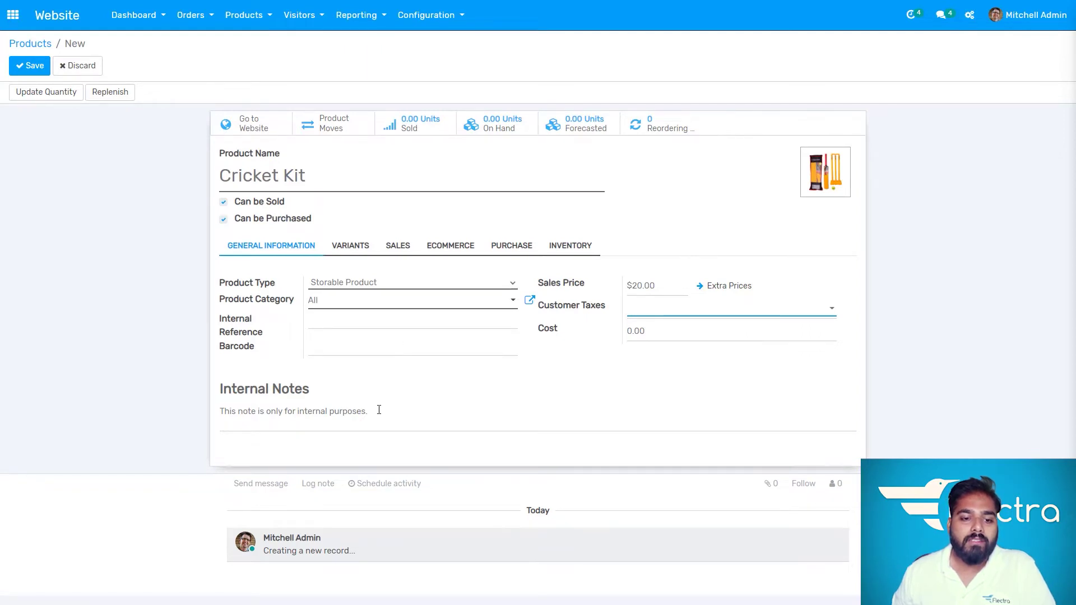
Step: Review the product's variant attributes, invoicing policy, optional products and sales description
click(358, 248)
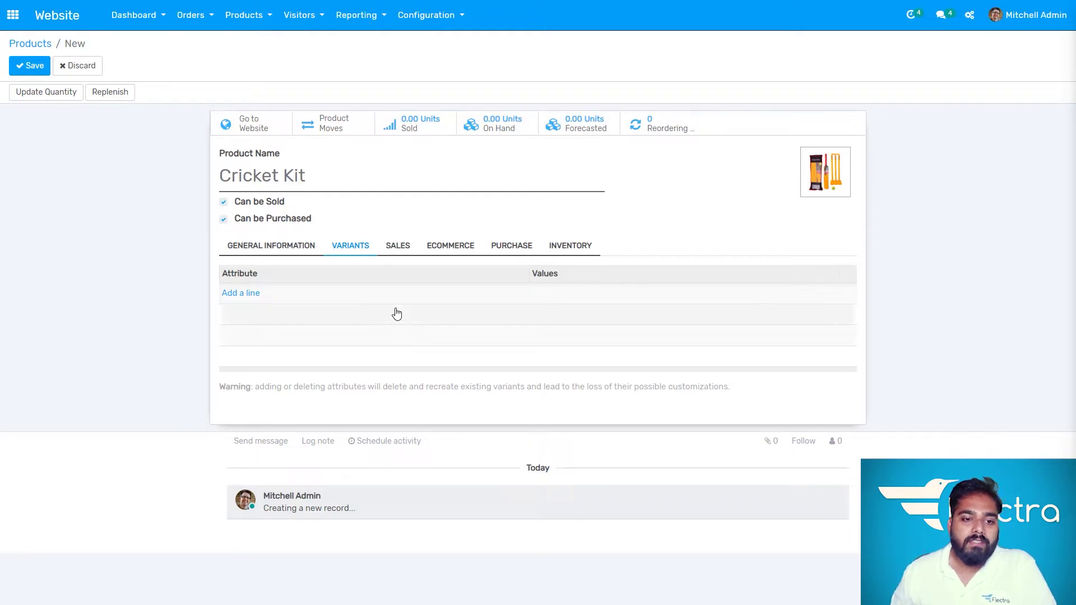
click(398, 249)
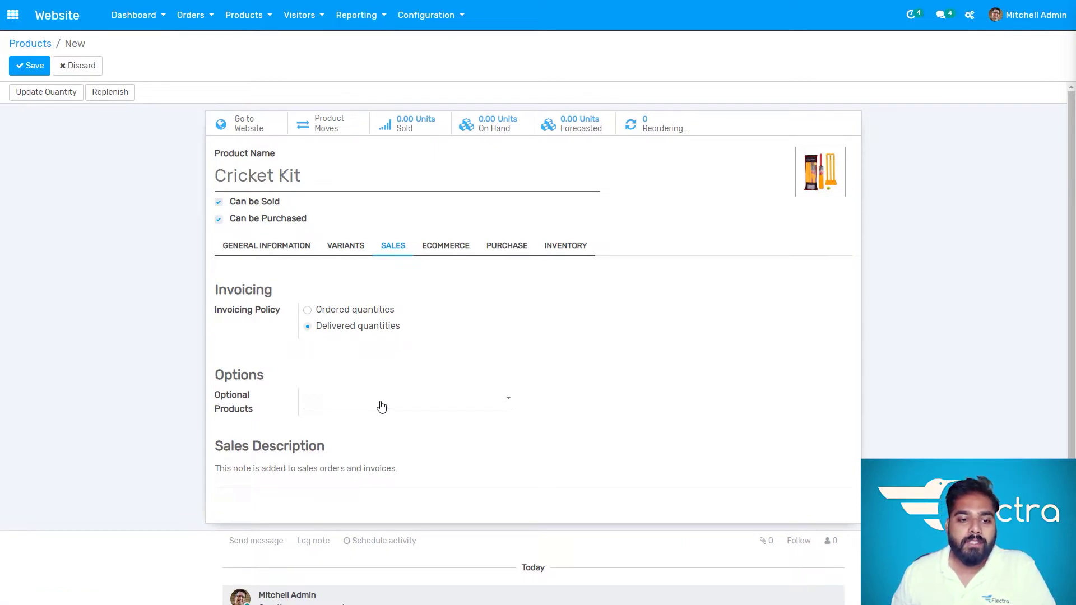
click(463, 476)
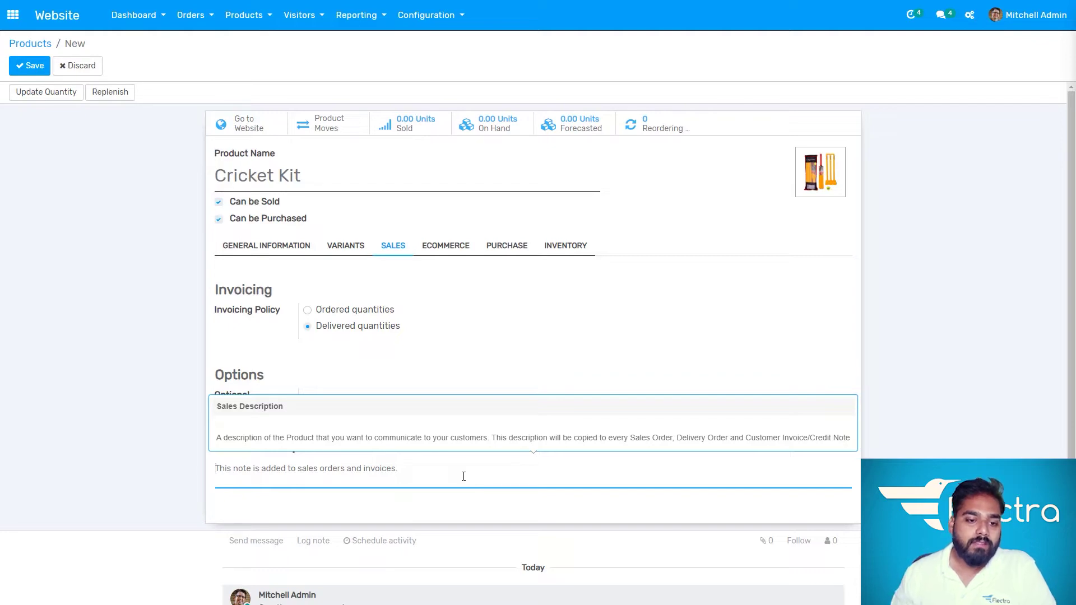
Step: Assign the product to My Website in its eCommerce shop settings
click(449, 252)
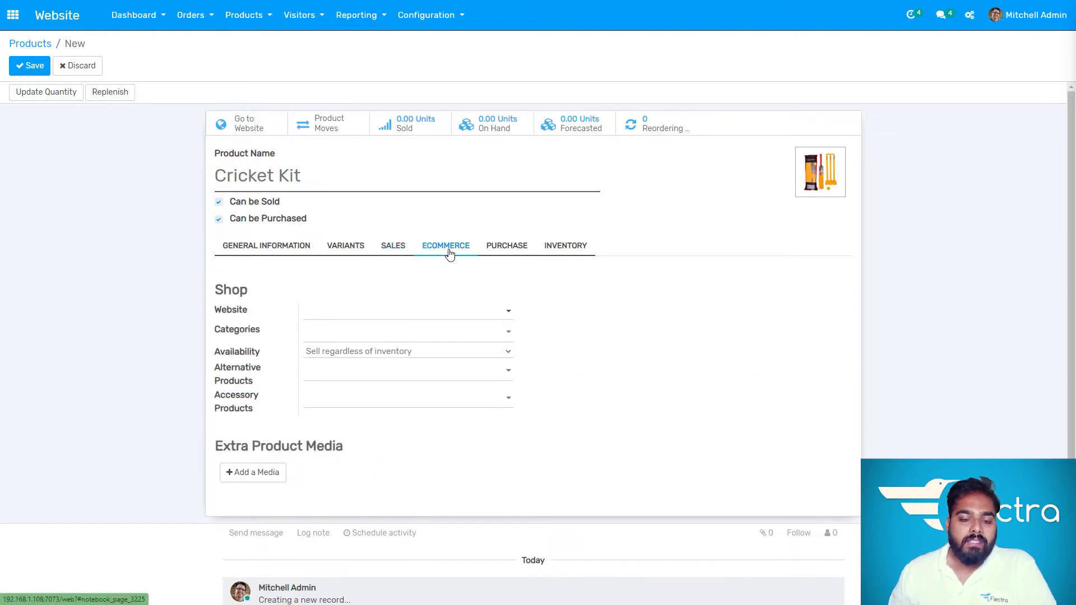
click(361, 317)
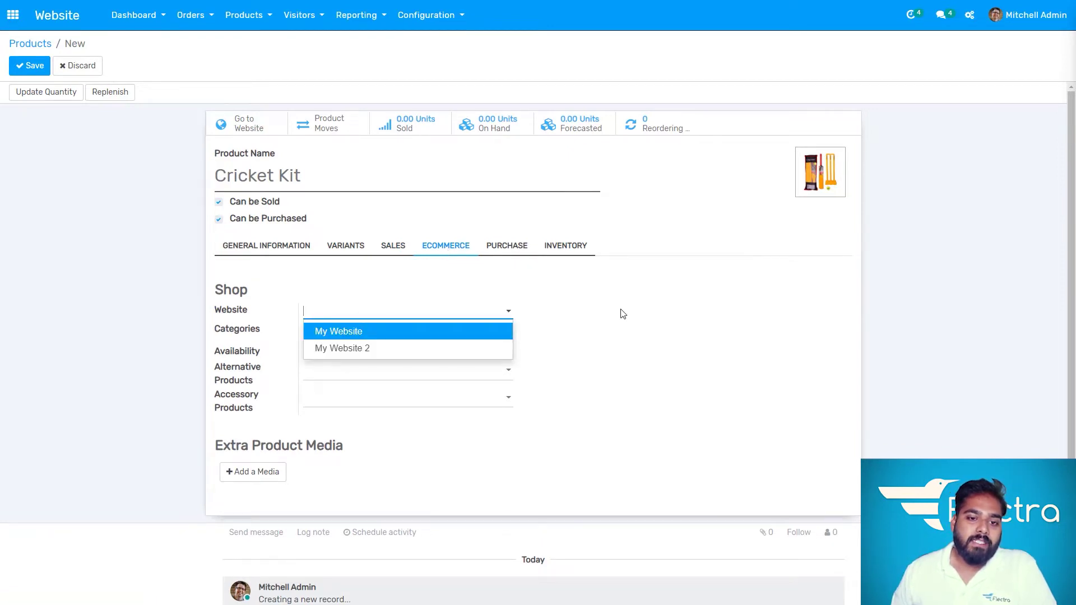
click(622, 313)
click(490, 312)
click(476, 331)
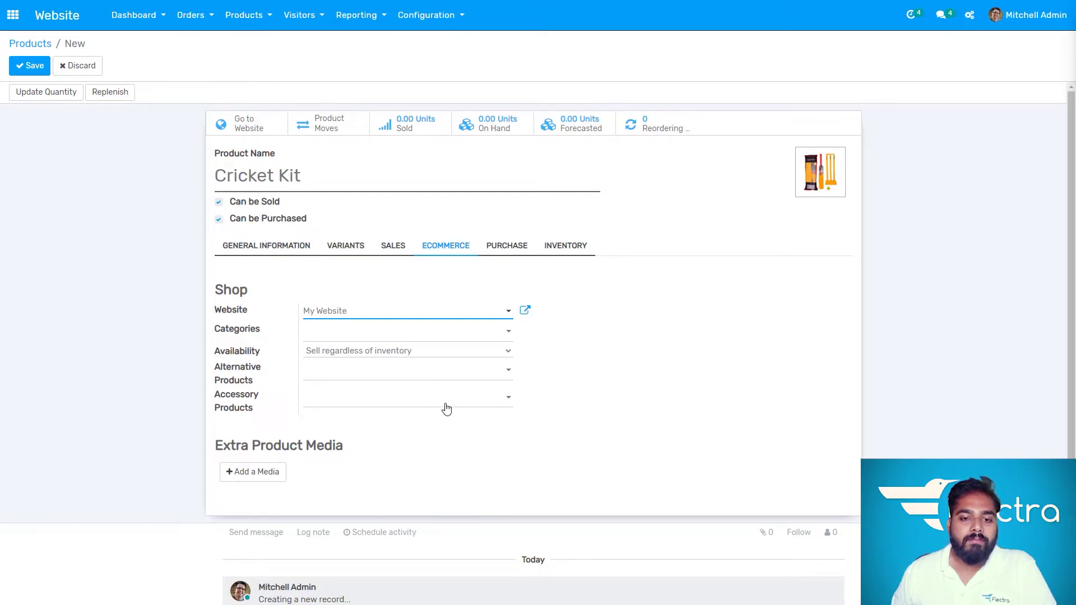
click(618, 398)
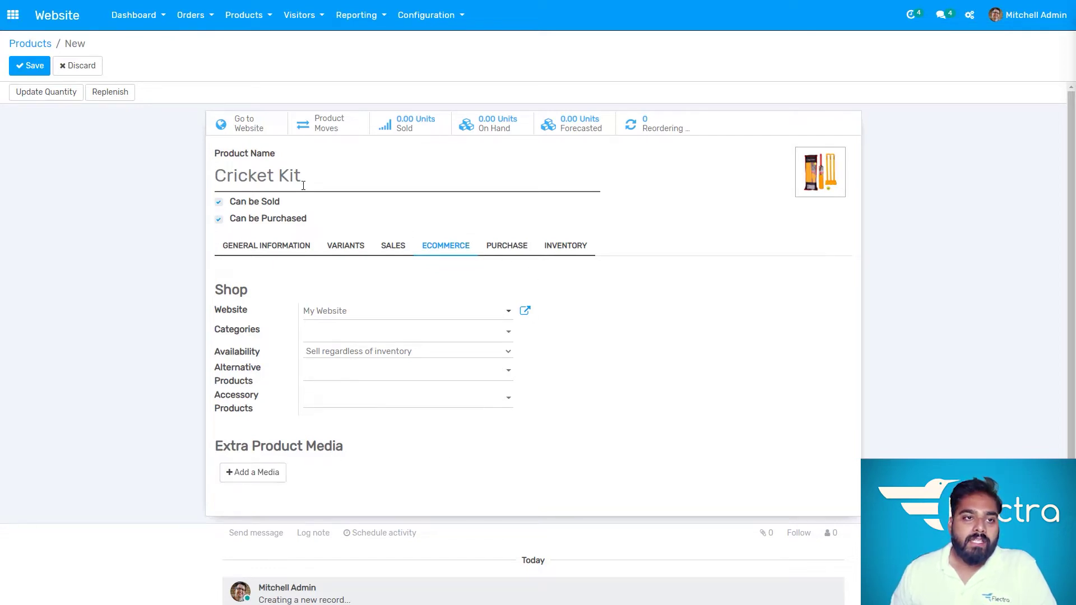
Step: Update the product's quantity on hand to 10 and save the product
click(59, 95)
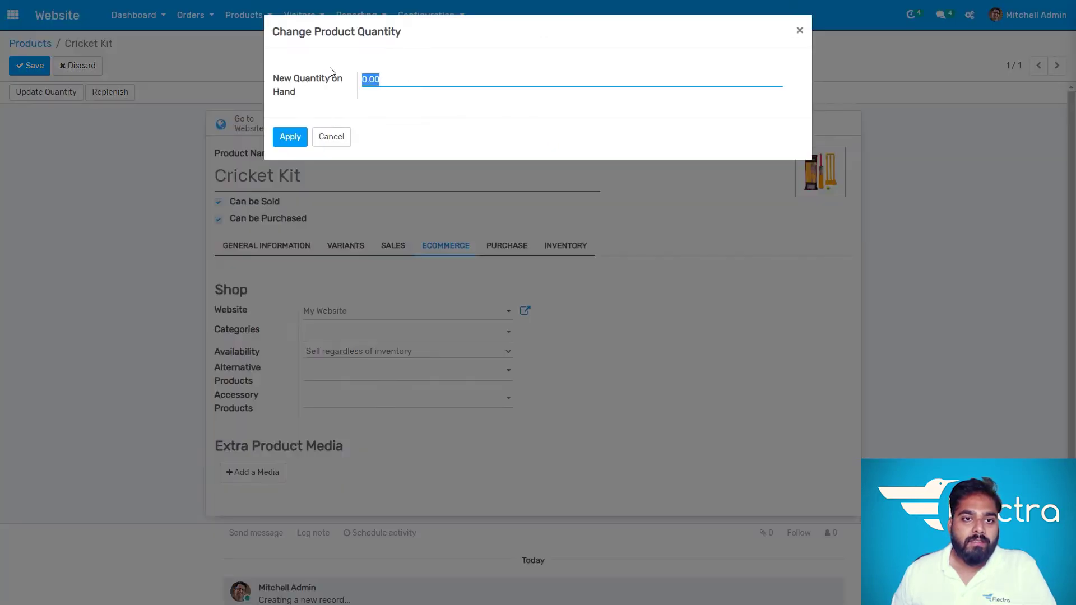
click(330, 68)
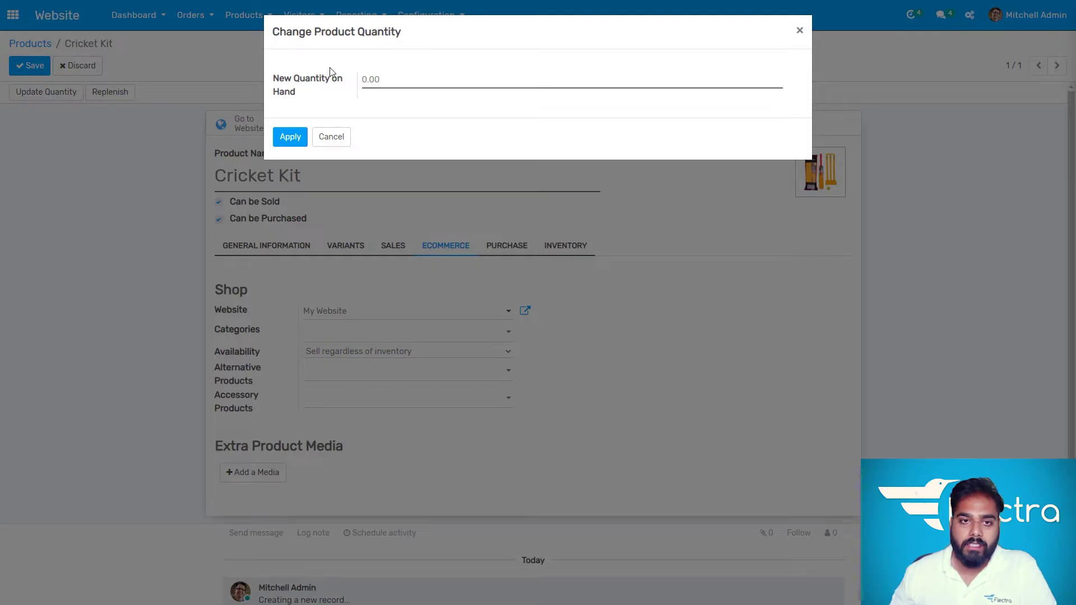
drag(389, 79, 355, 81)
text(10)
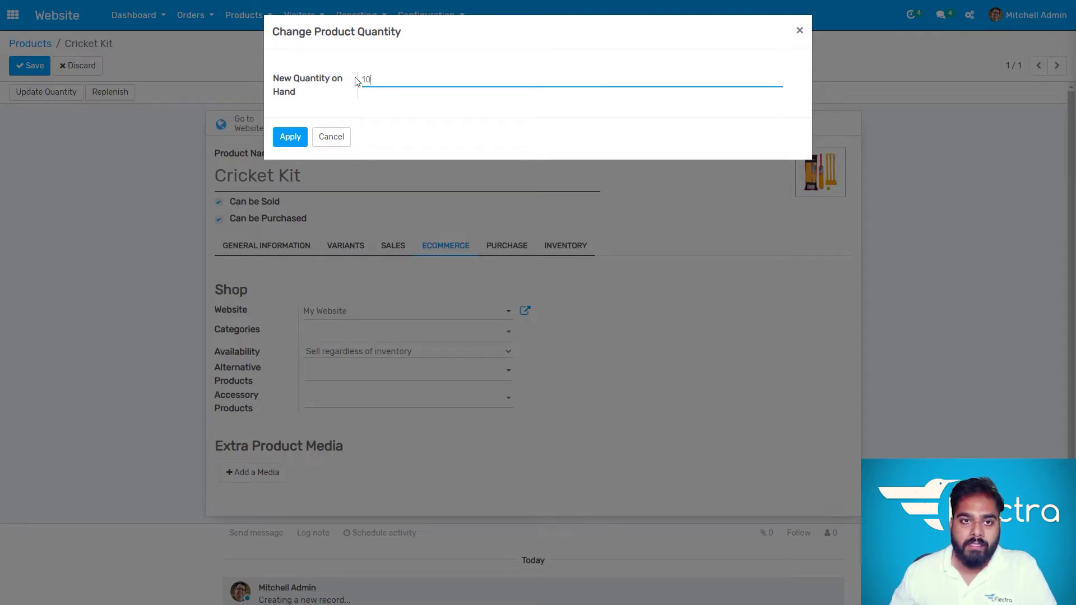
click(290, 137)
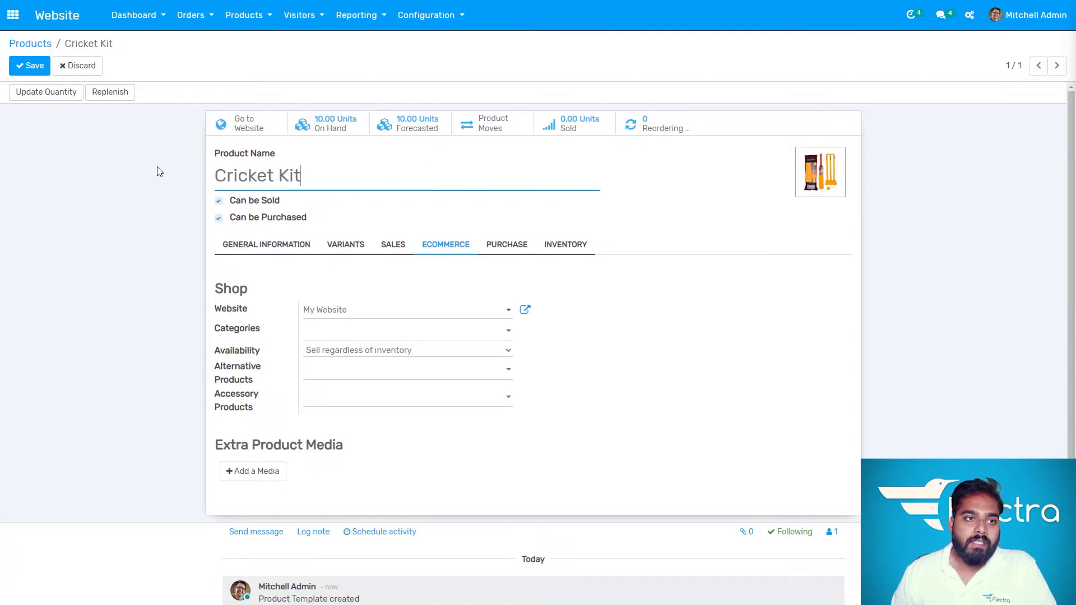
click(29, 66)
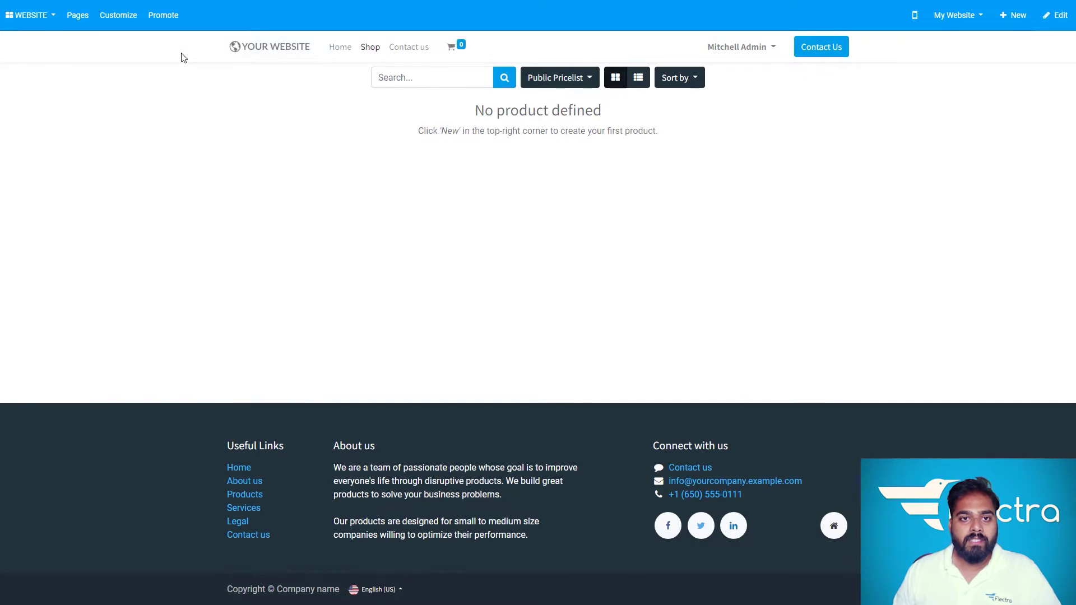
Step: Reload the website shop, open the Cricket Kit product page and publish the product
key(F5)
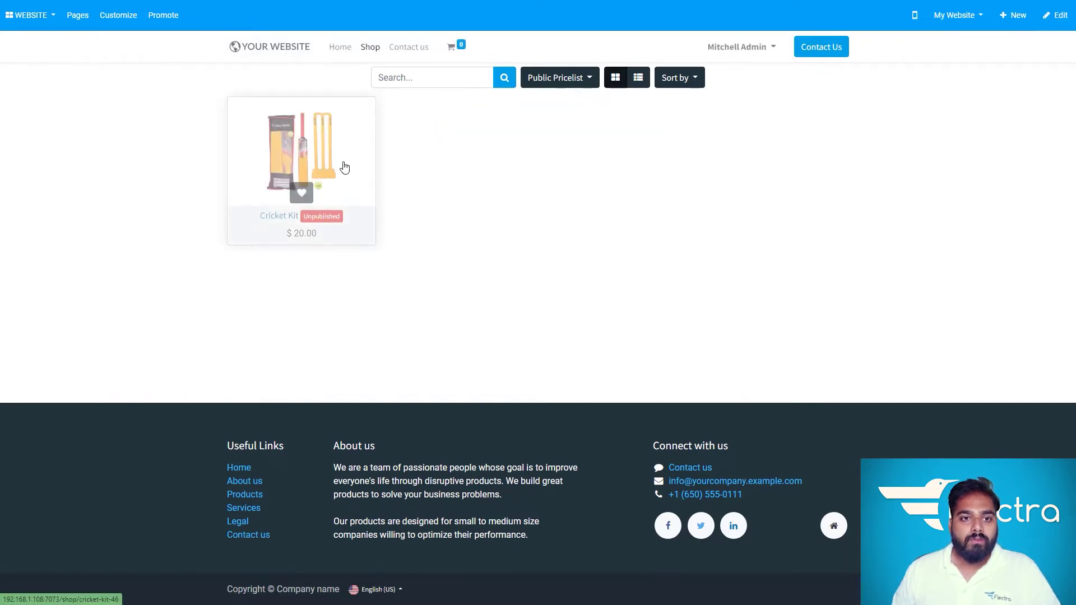
click(345, 168)
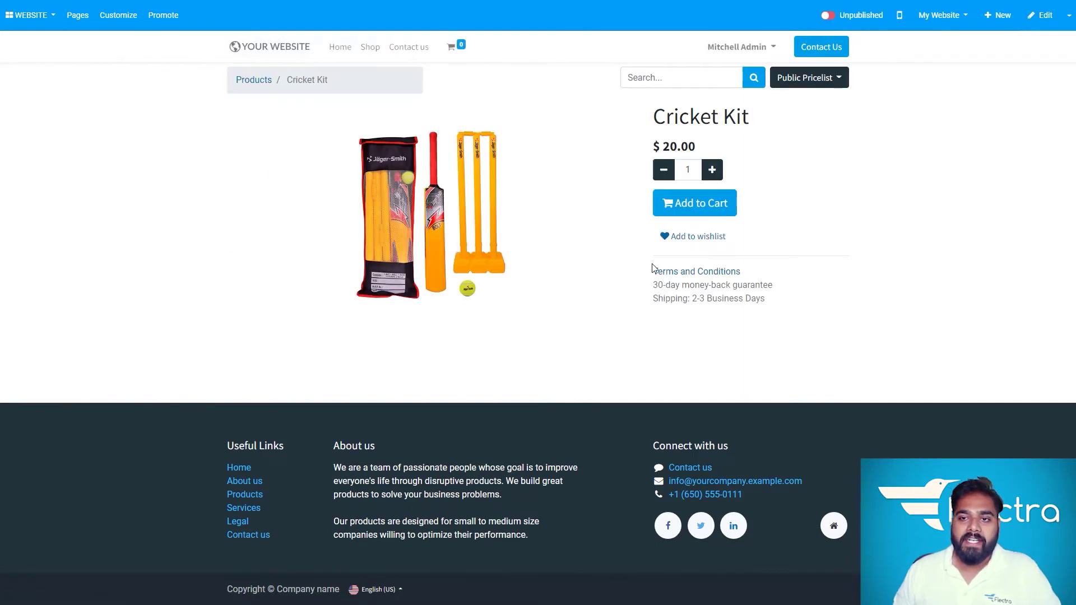
click(829, 15)
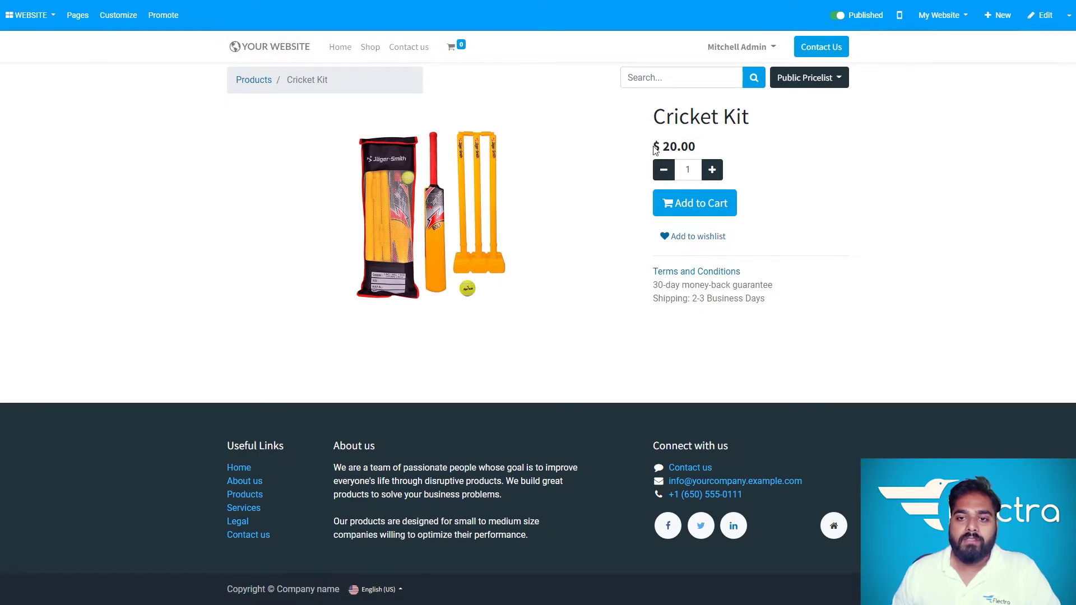
click(712, 170)
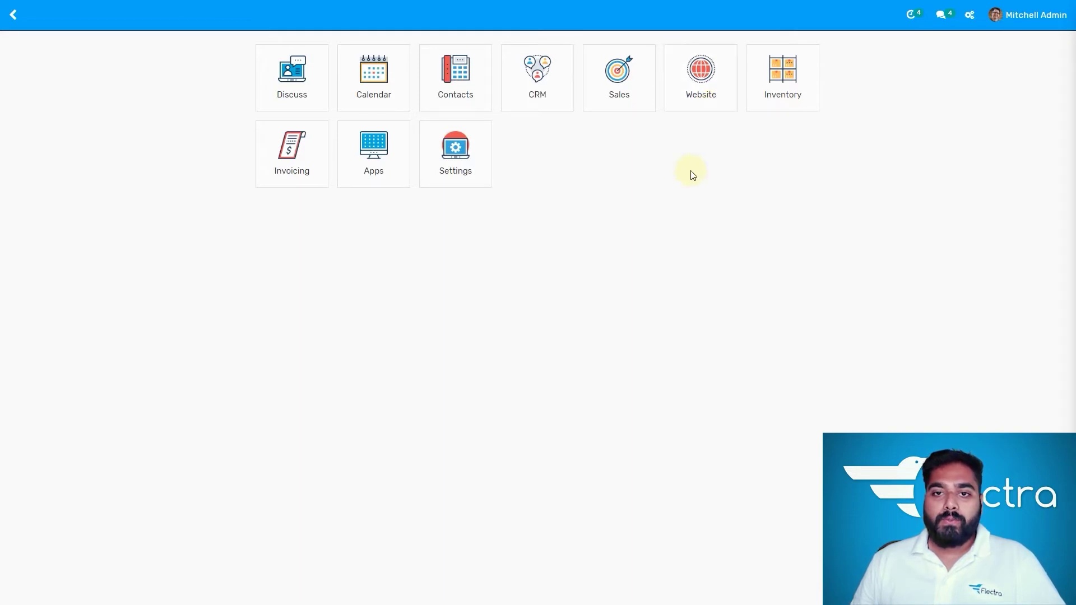
Step: Open the "Code for 10% on orders" promotion program in the Website app for editing
click(706, 99)
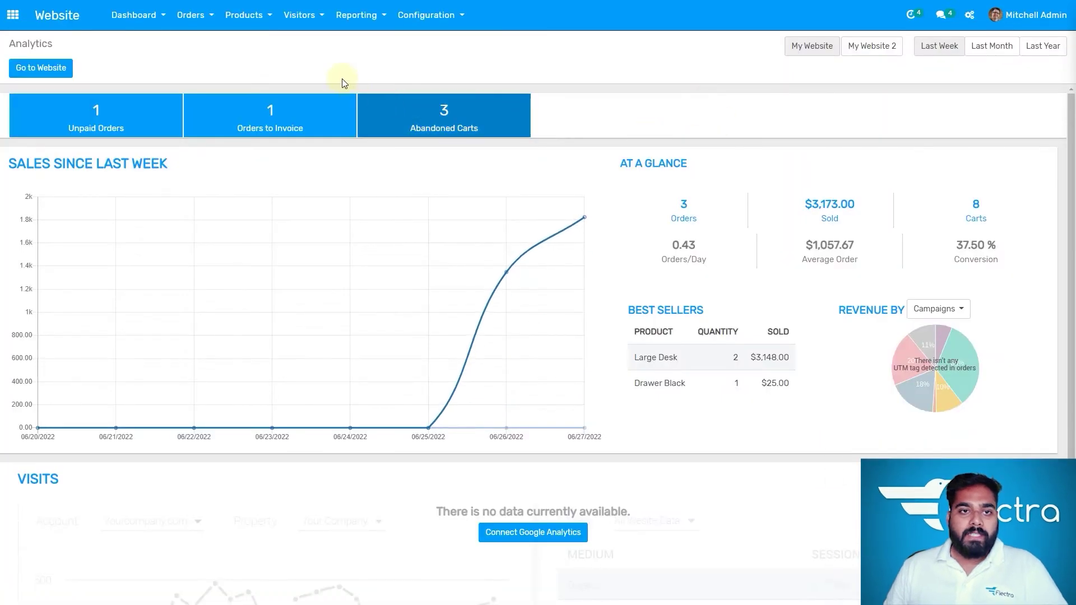
click(259, 15)
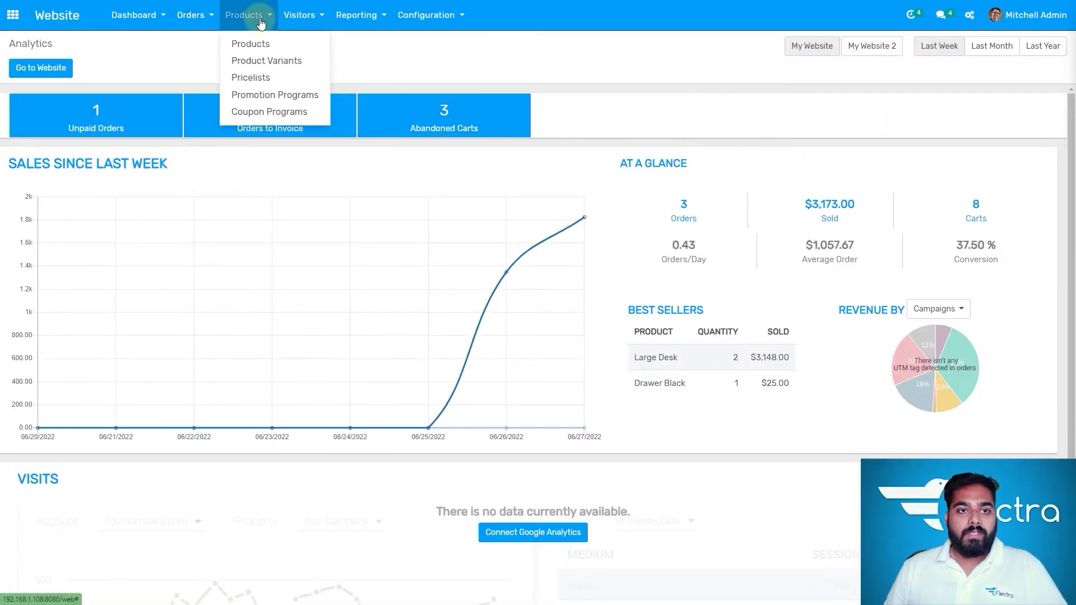
click(270, 96)
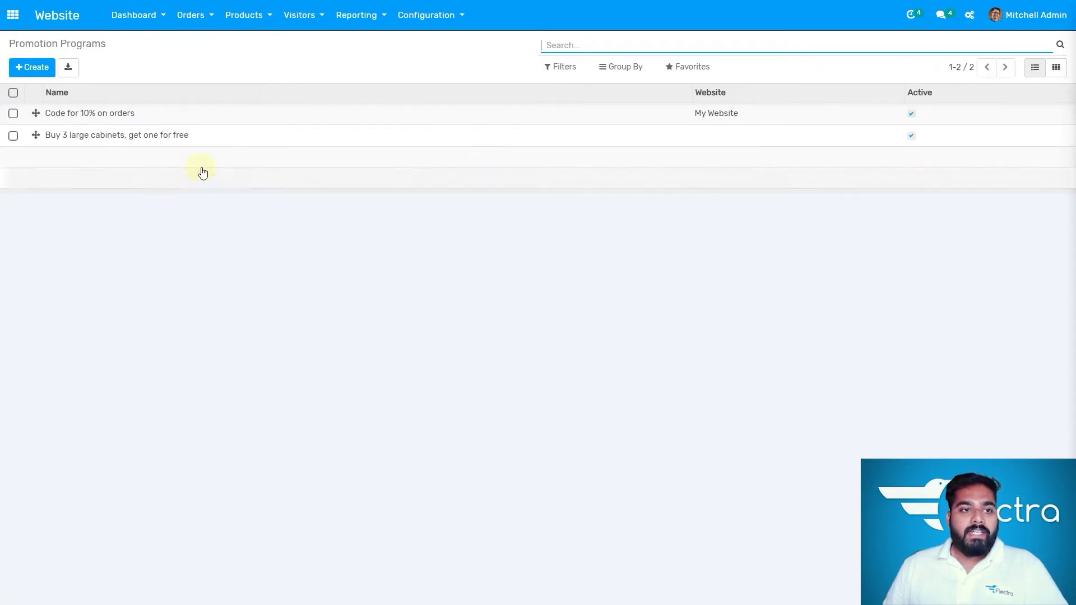
click(109, 116)
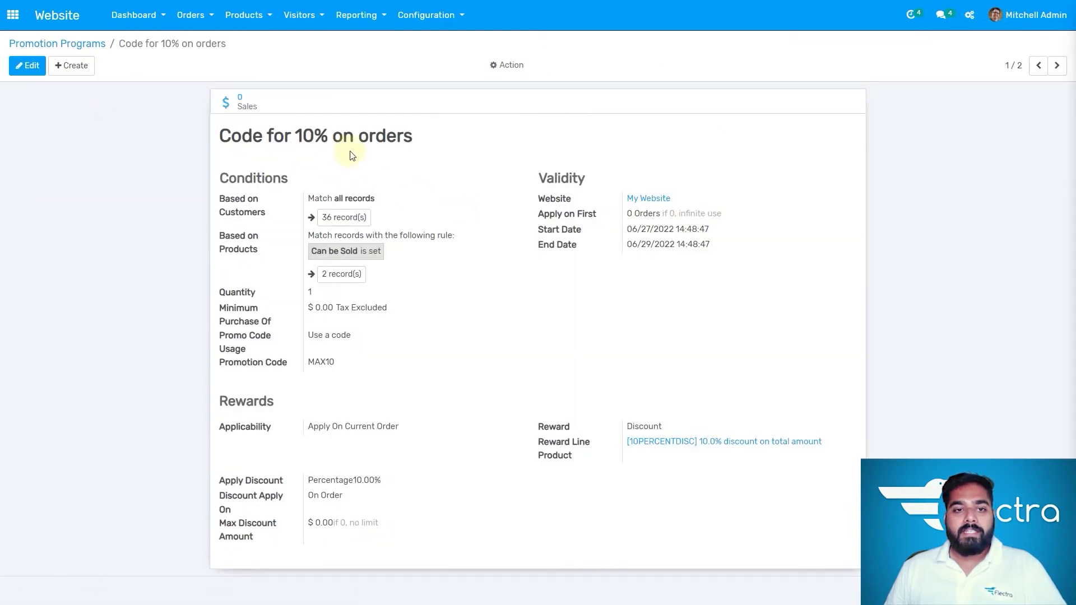
click(27, 73)
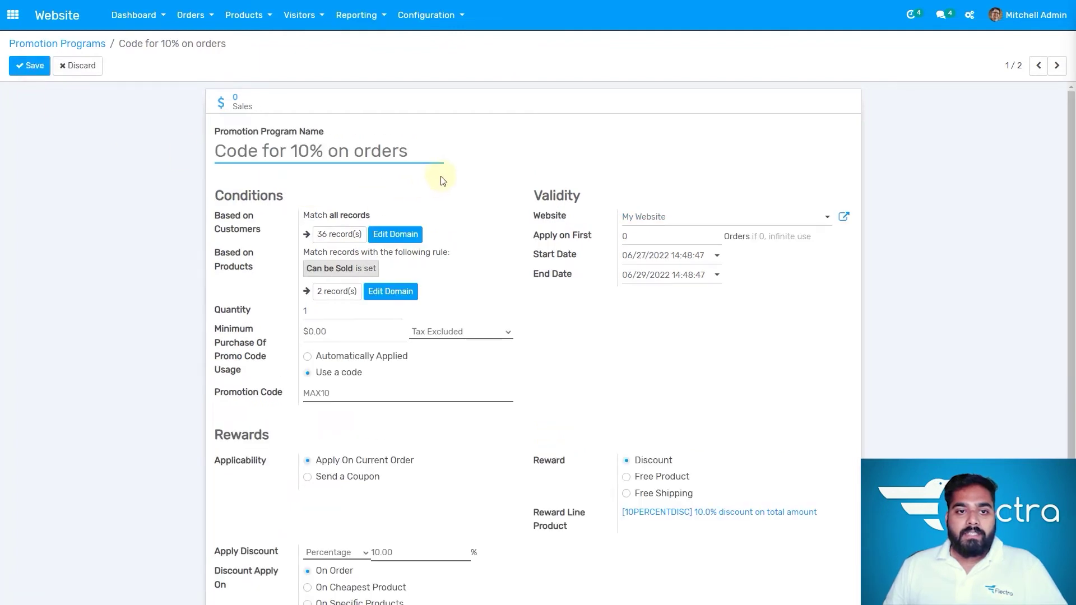
Step: Review the promotion program's name, quantity, minimum purchase tax options, promo code usage and promotion code
drag(419, 152, 200, 158)
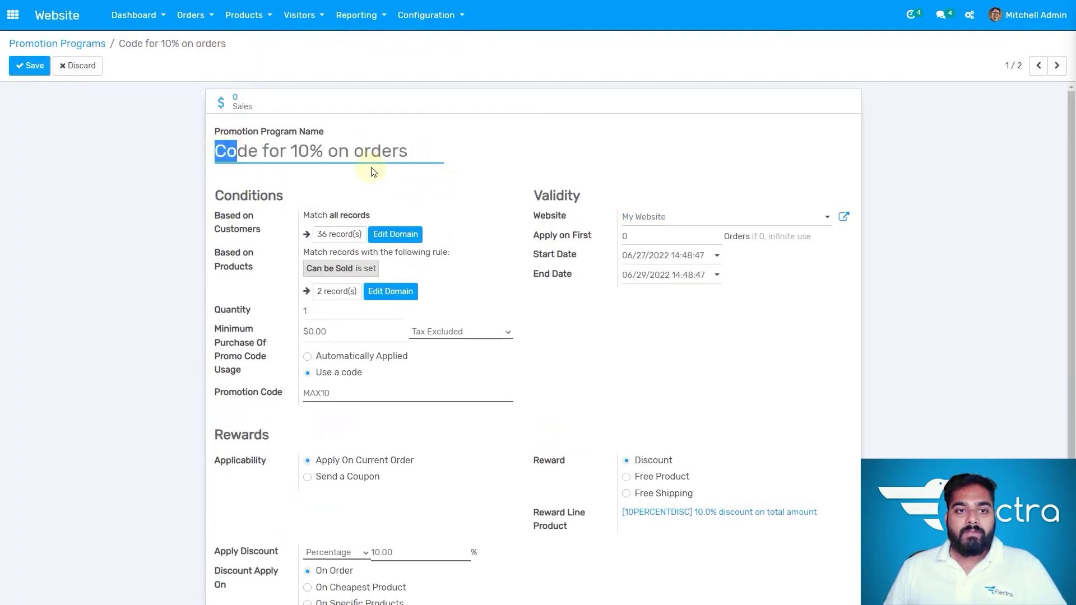
click(415, 156)
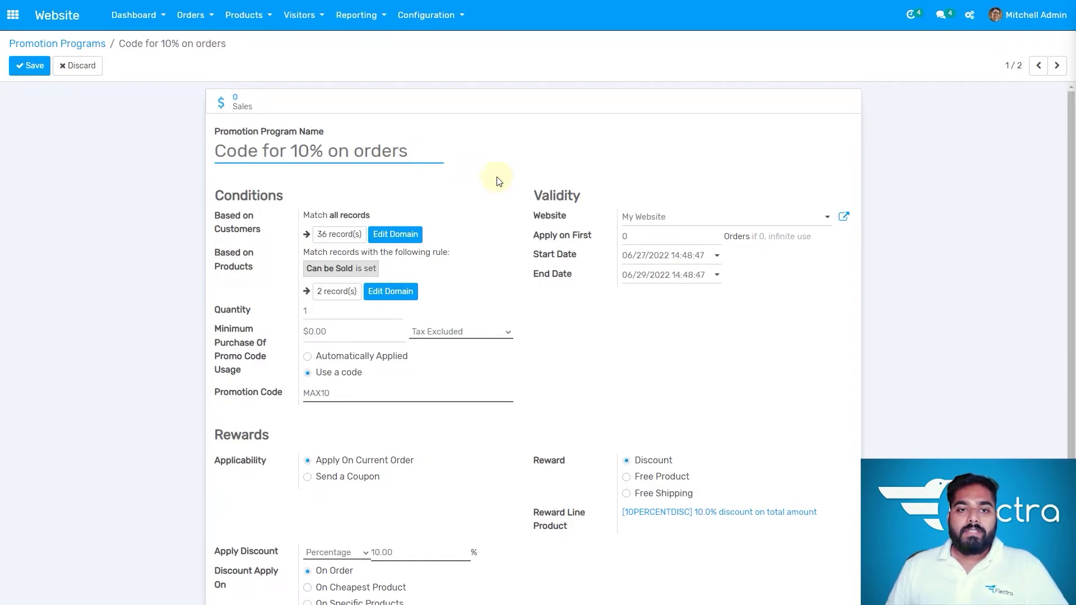
scroll(490, 176, down, 2)
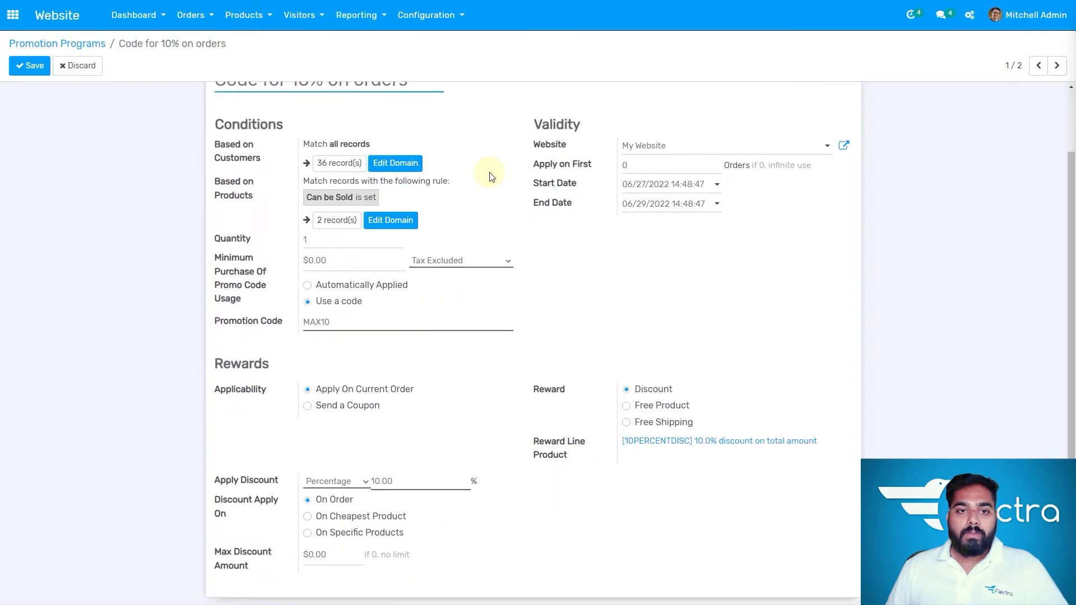
scroll(491, 175, up, 2)
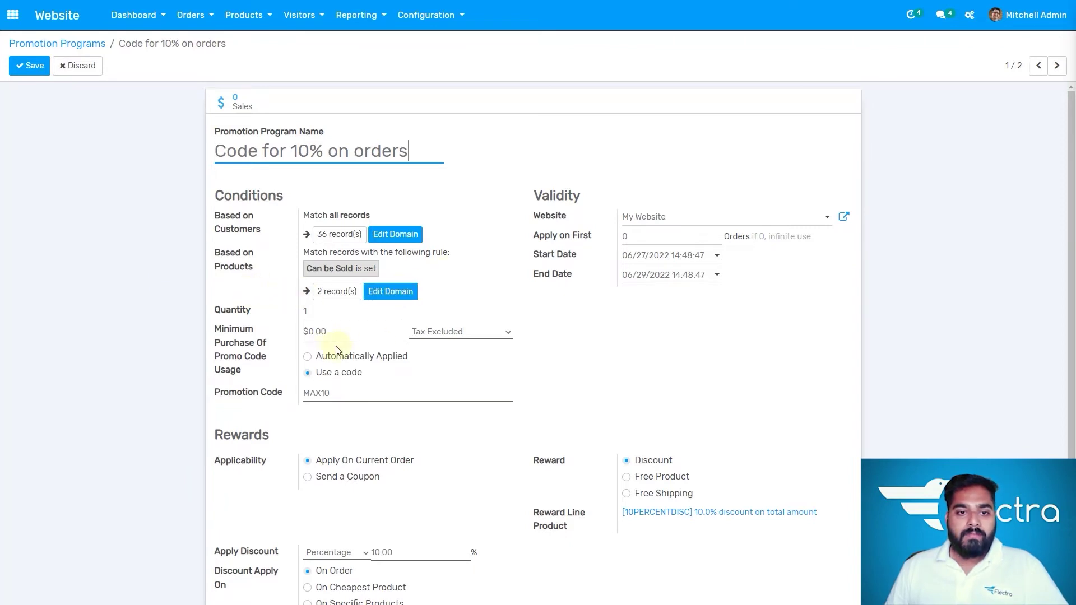
click(321, 309)
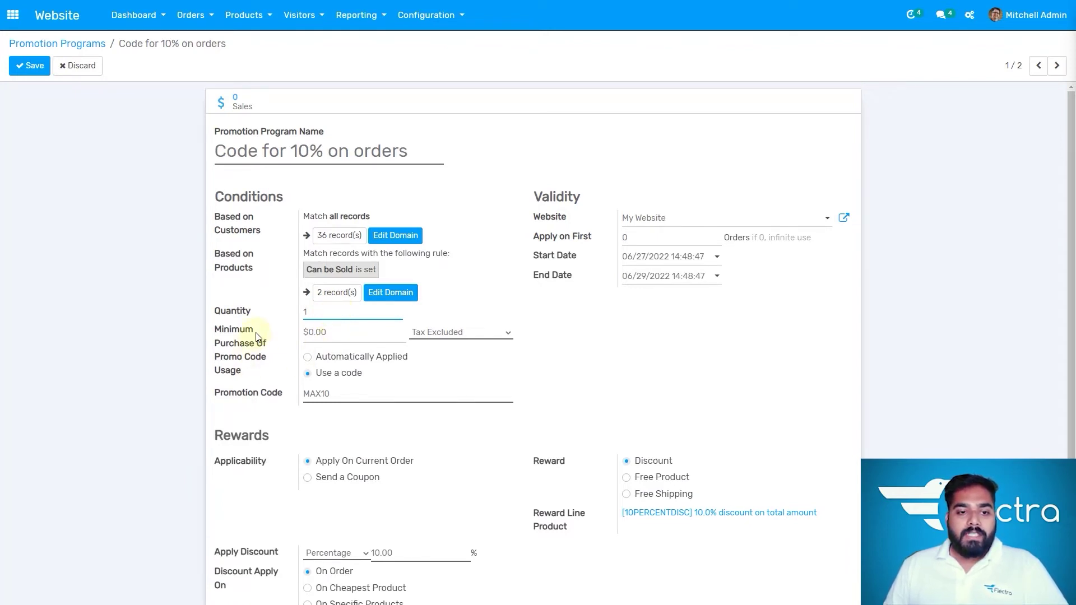
scroll(258, 336, down, 1)
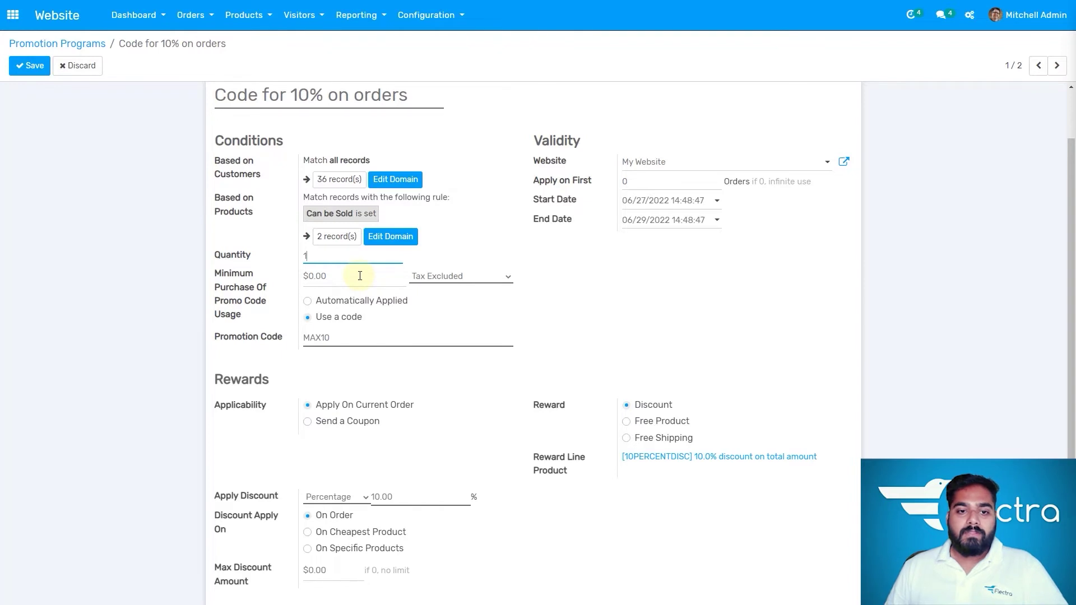
click(459, 276)
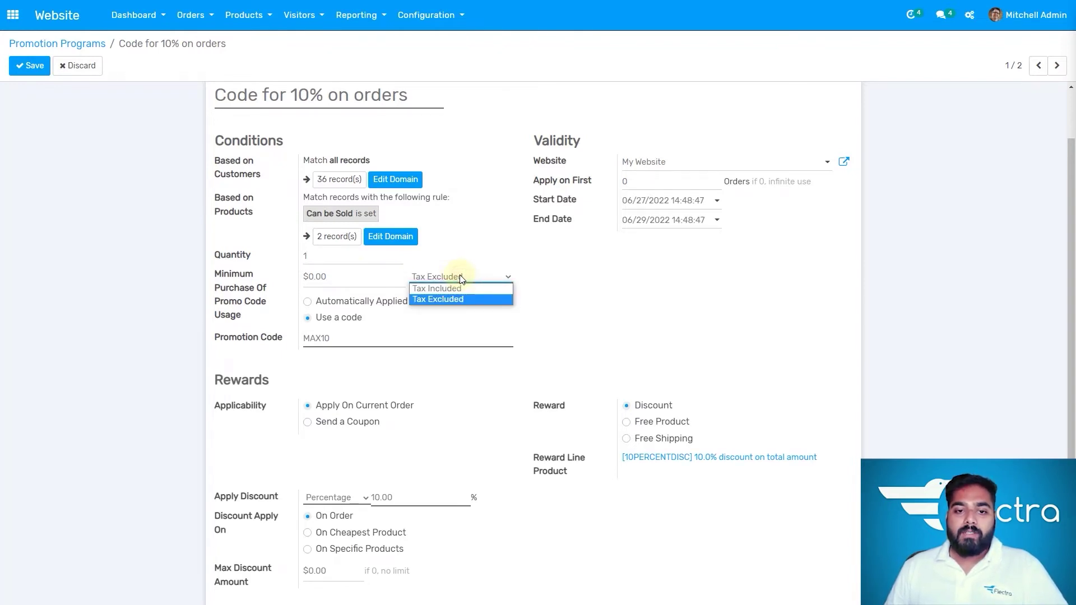
click(611, 297)
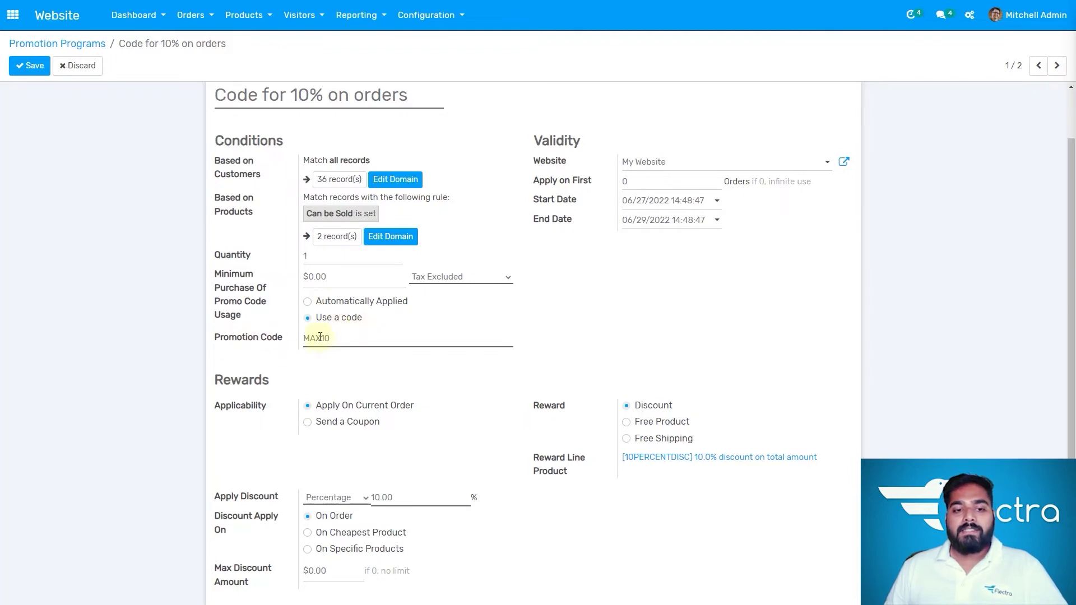
drag(359, 338, 298, 330)
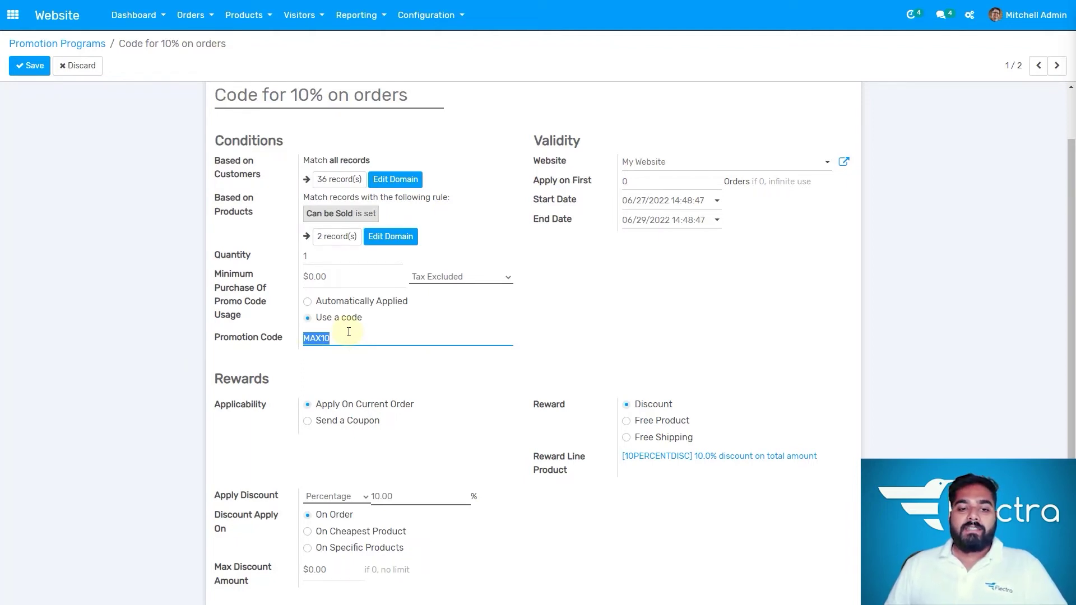
click(394, 336)
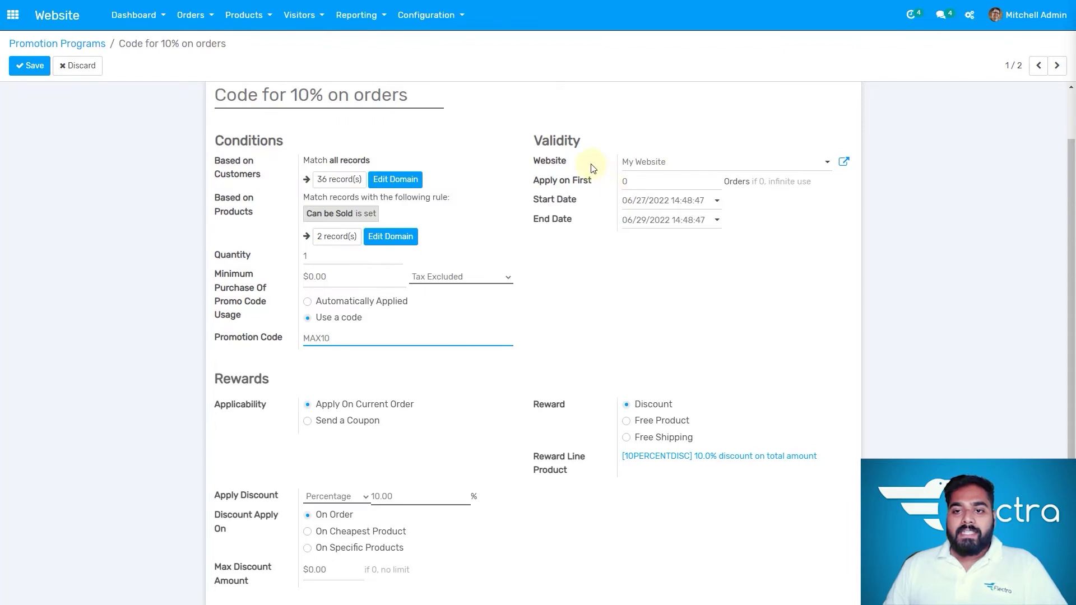
Step: Check the promotion program's validity settings, including its website and start and end dates
click(687, 166)
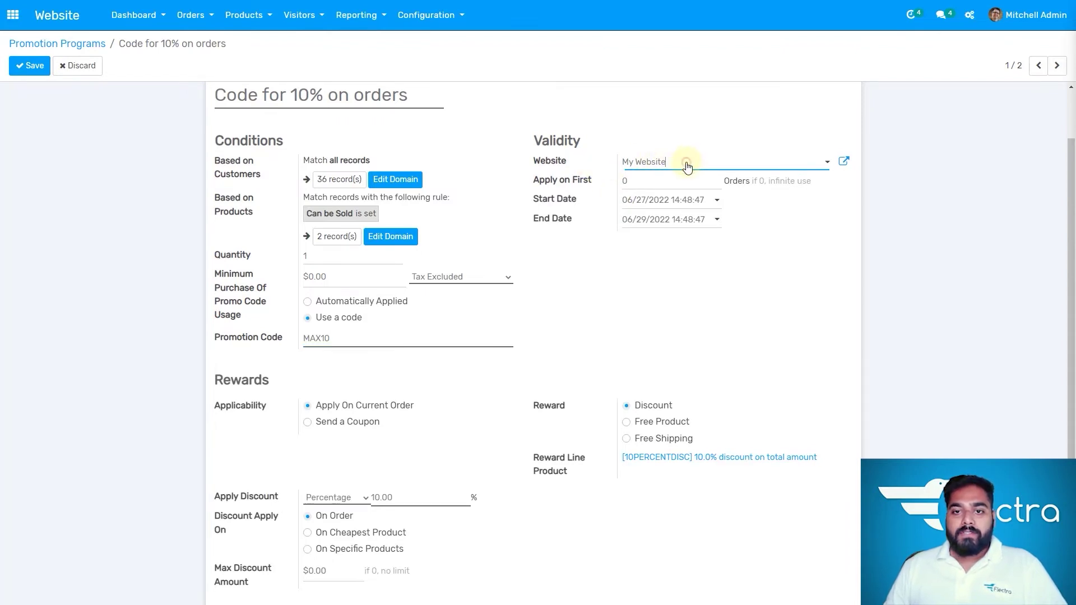
click(769, 260)
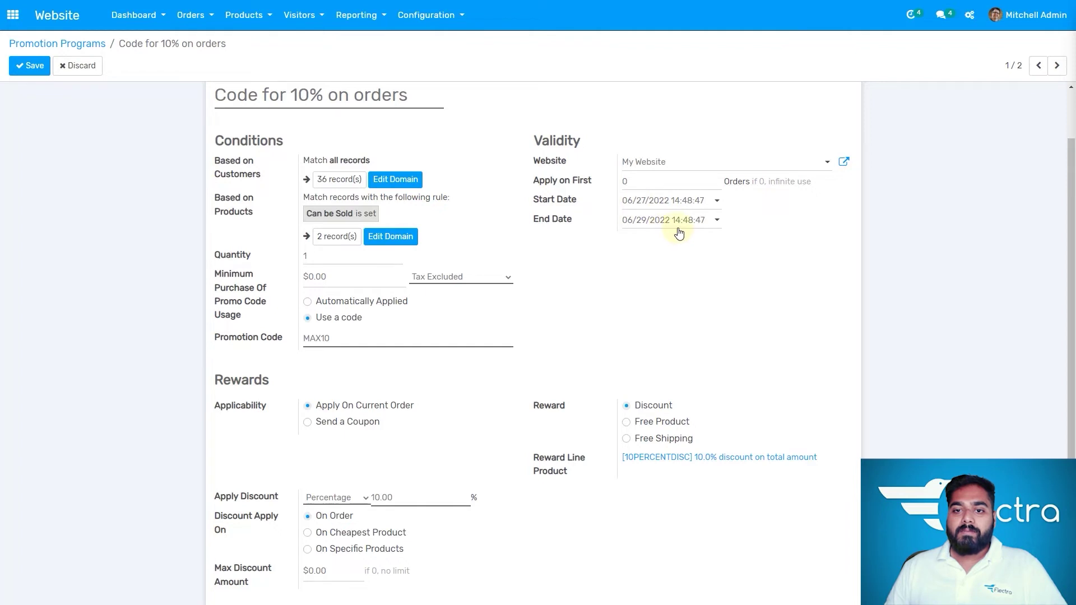
click(657, 201)
click(821, 211)
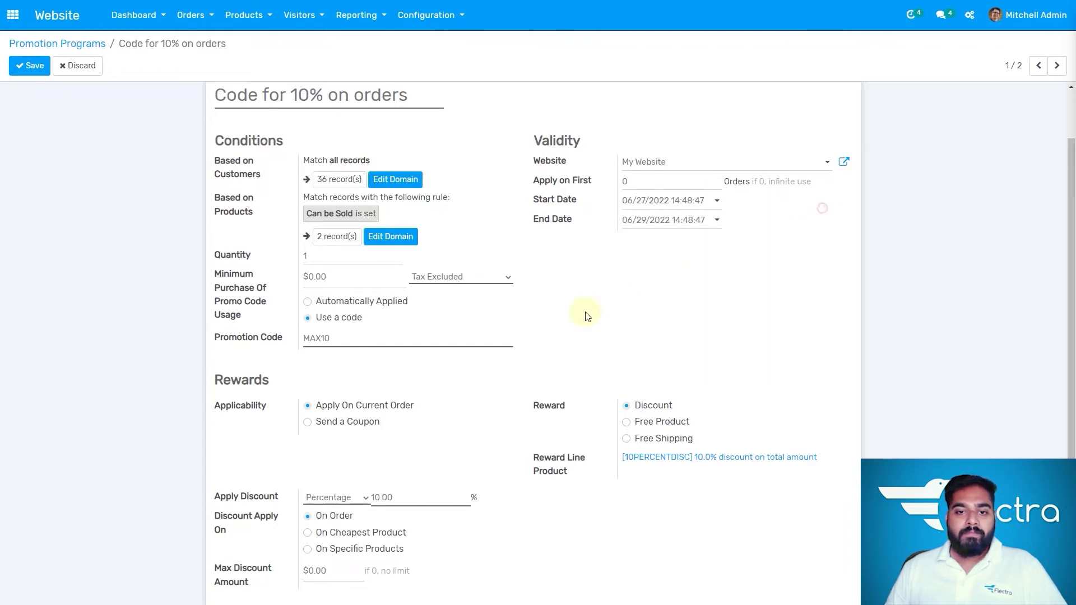
Step: Switch the reward's discount type to Fixed Amount and back to Percentage
scroll(530, 356, down, 1)
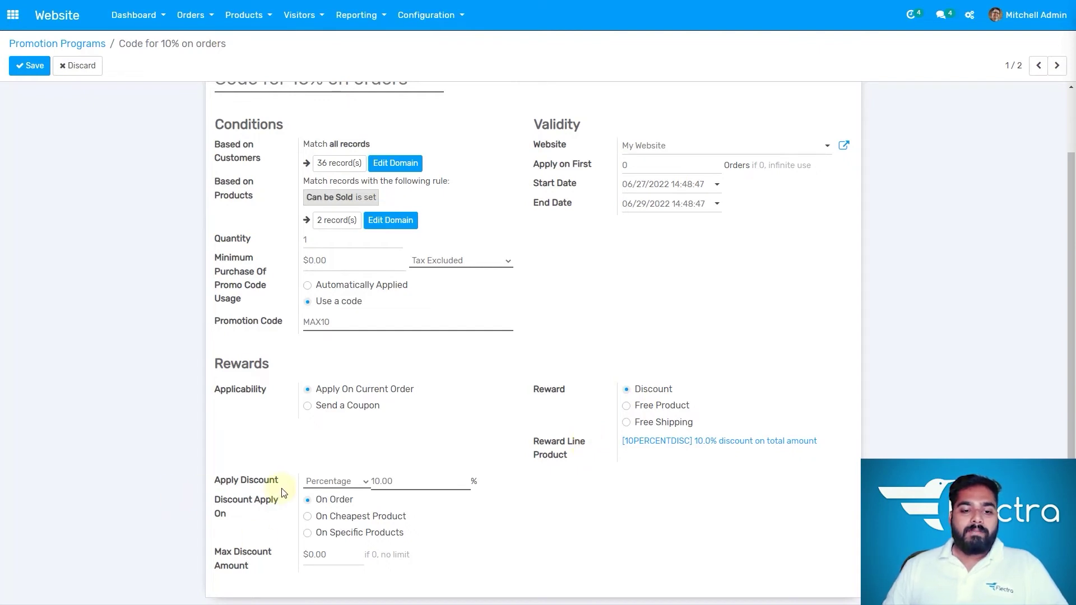
click(344, 482)
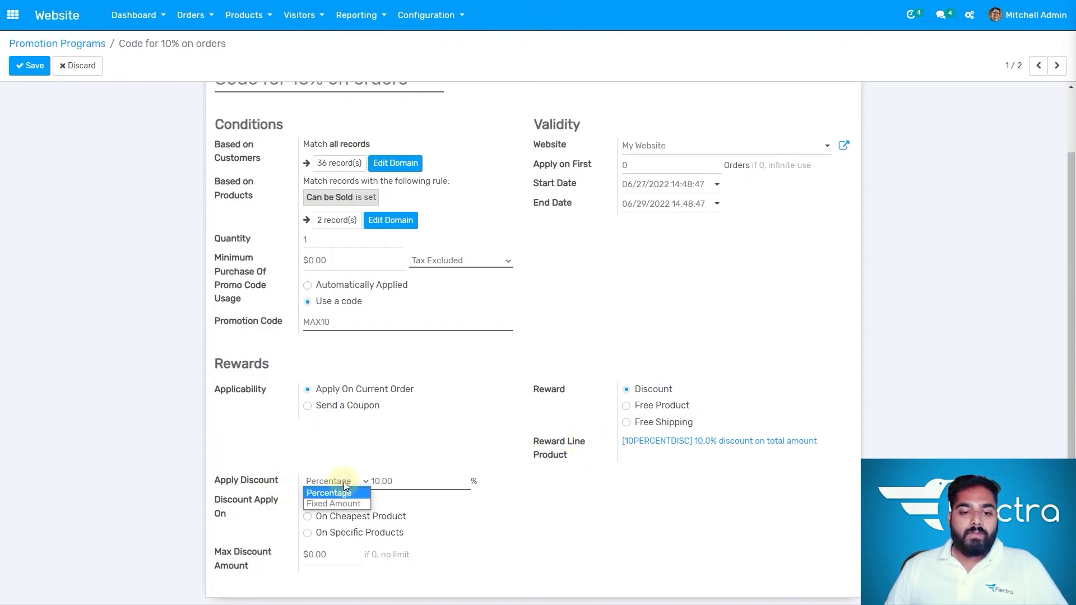
click(337, 503)
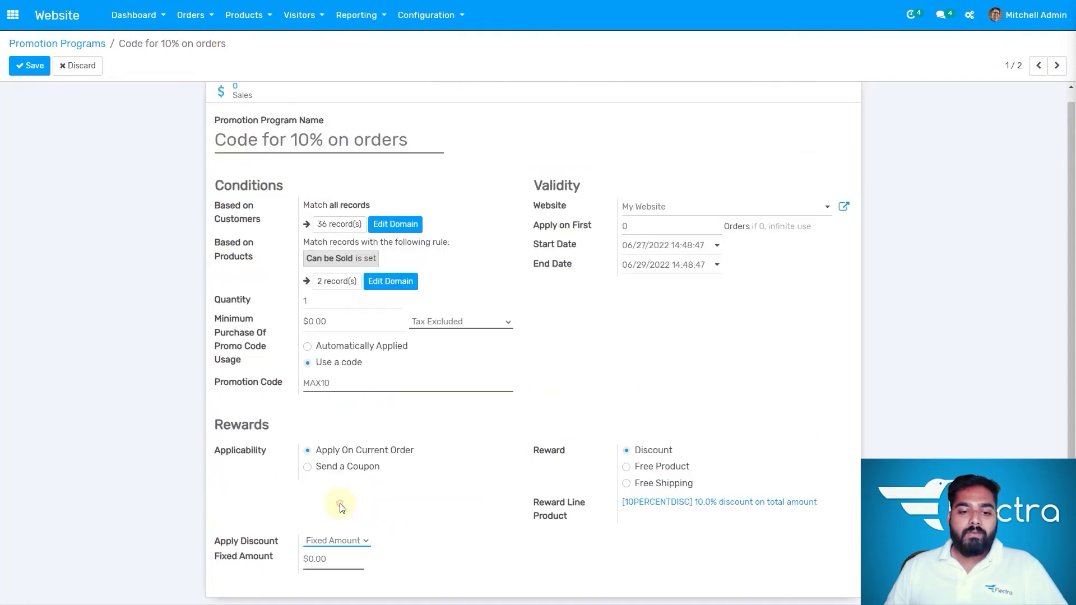
click(355, 539)
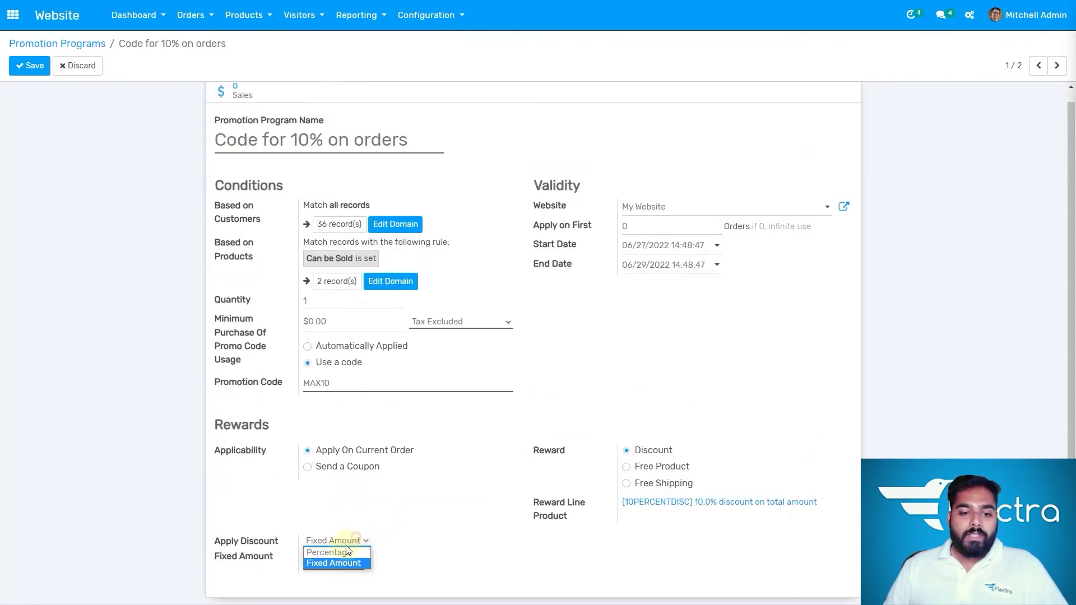
click(339, 549)
scroll(435, 501, down, 1)
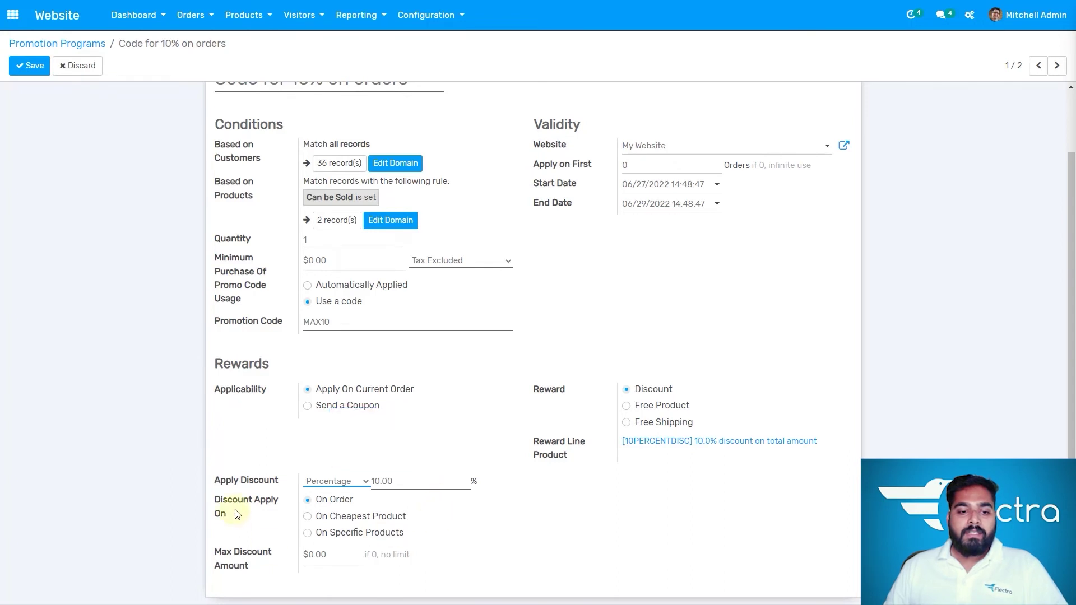
Step: Try applying the discount on specific products, view the selectable products, and return it to On Order
mouse_move(263, 508)
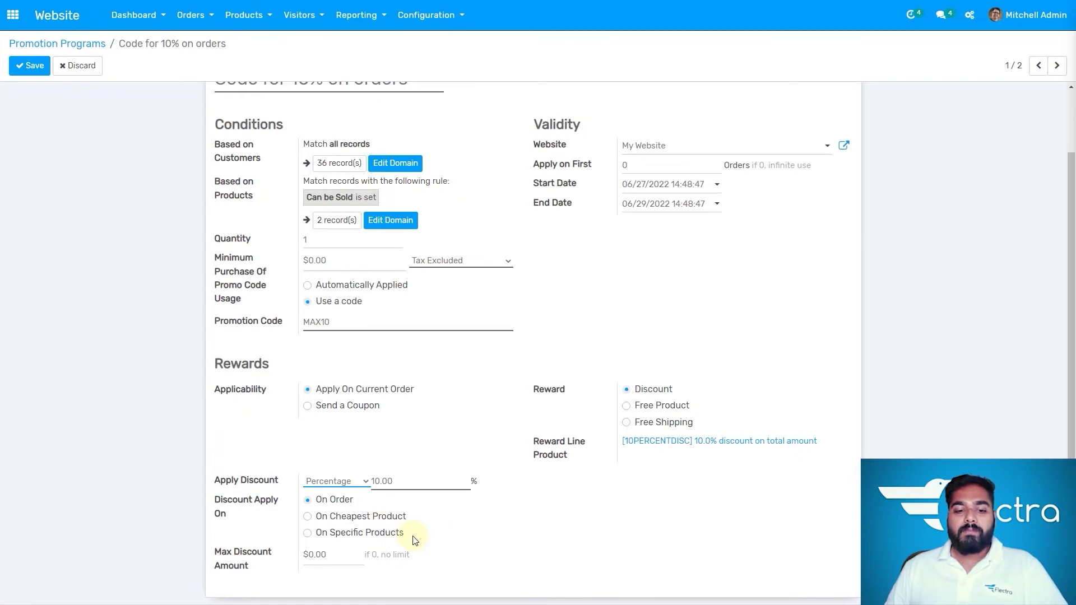
click(312, 531)
scroll(538, 504, down, 1)
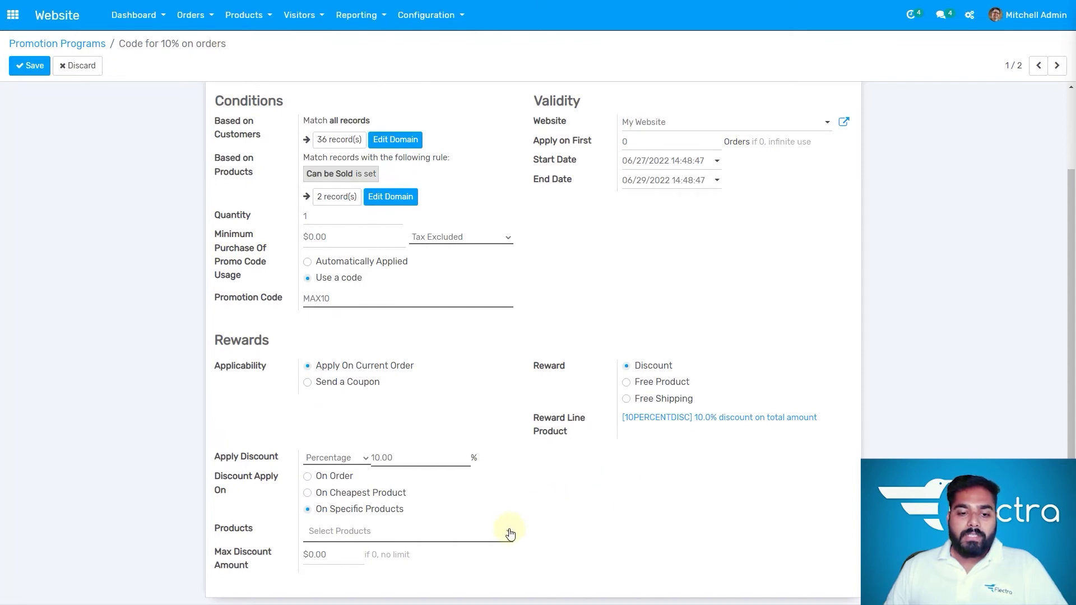
click(454, 534)
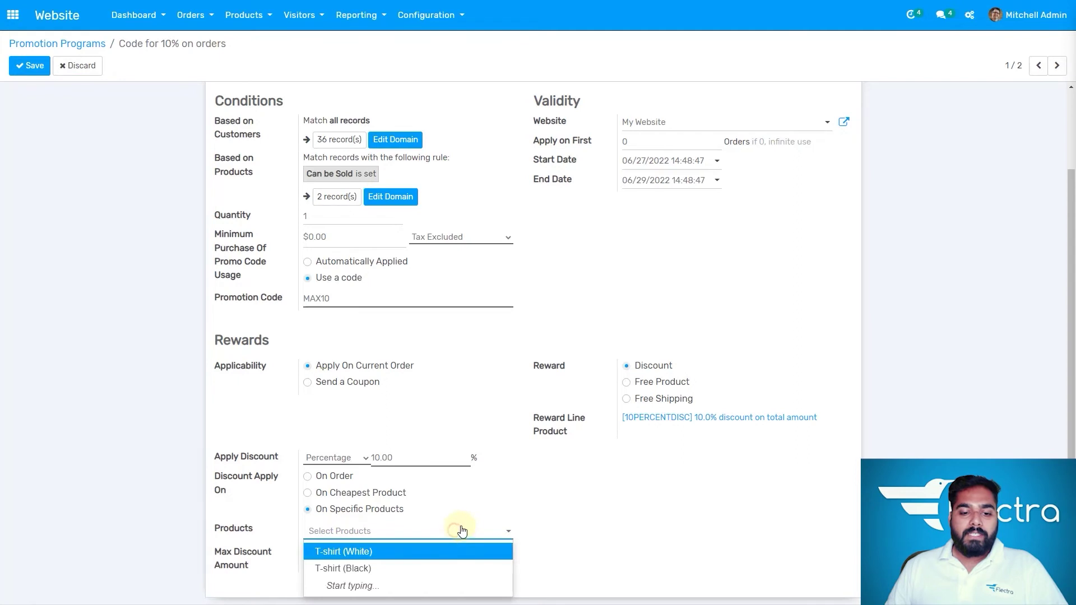
click(581, 532)
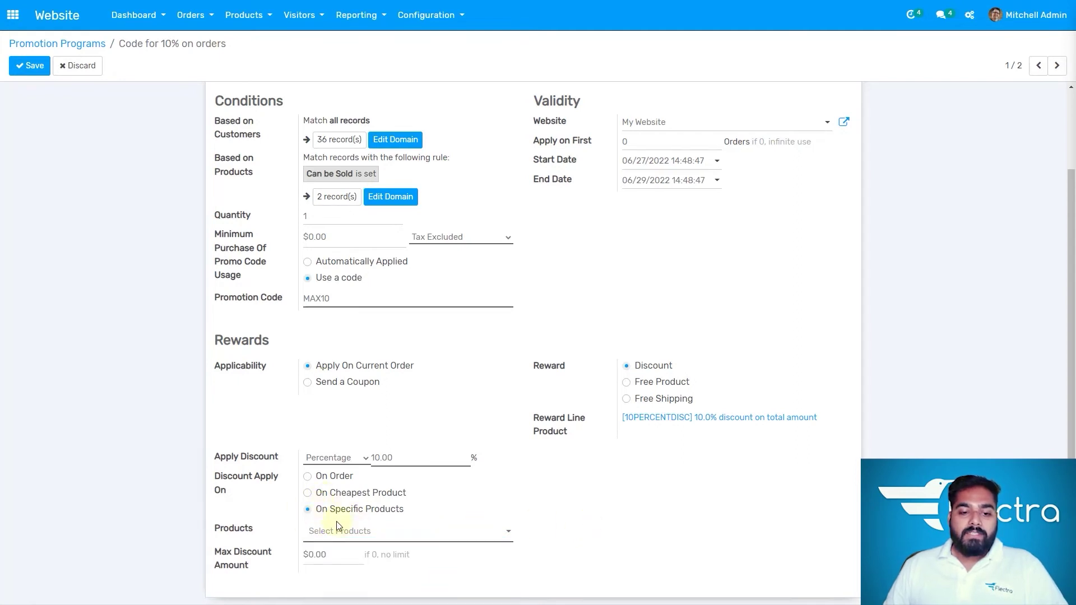
click(307, 477)
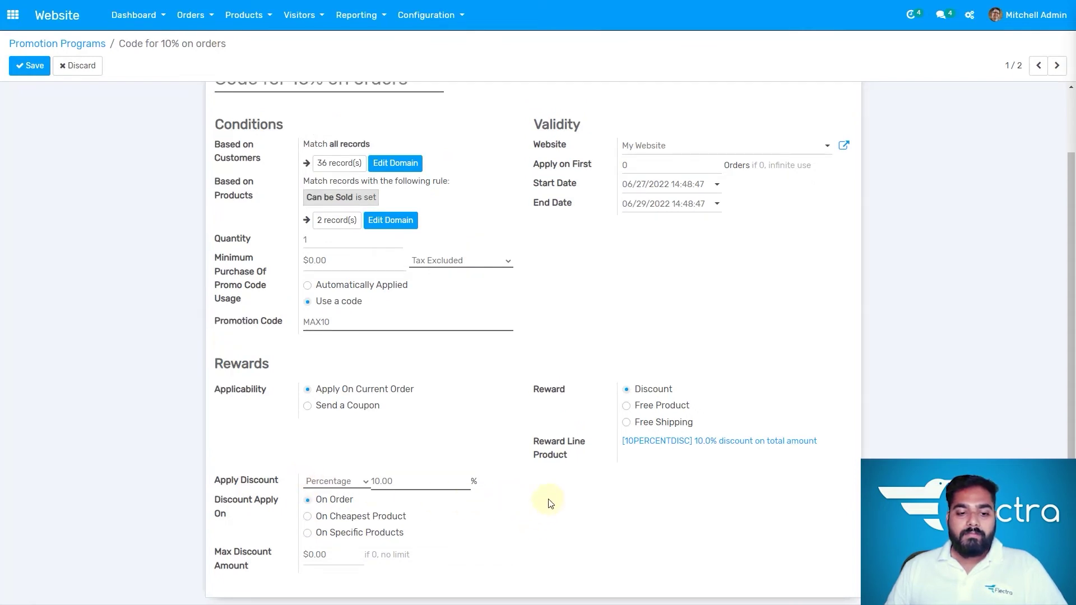
Step: Check the maximum discount amount and save the promotion program
click(342, 553)
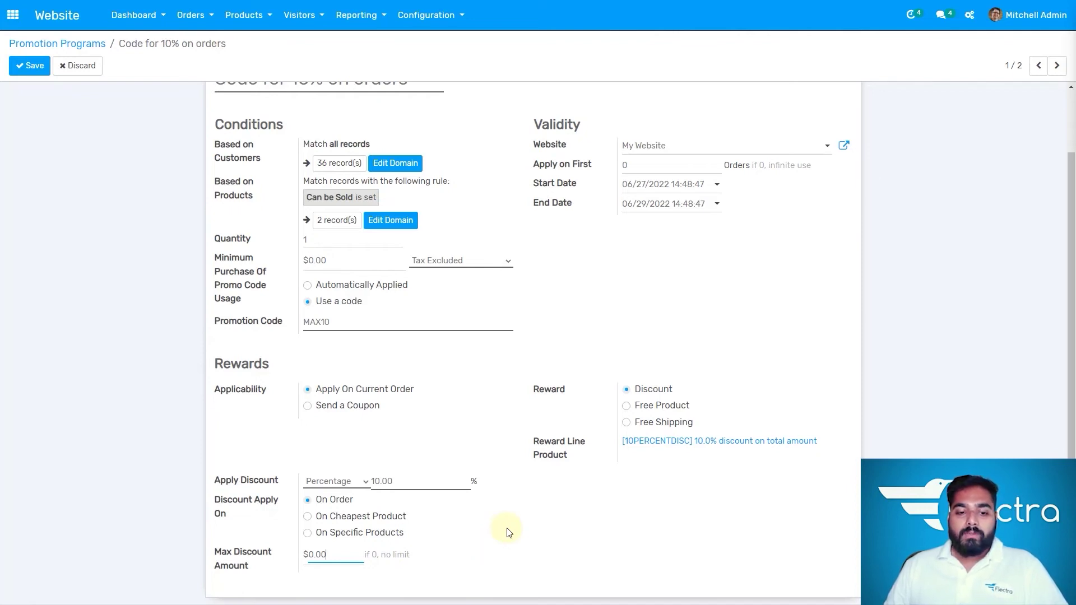
scroll(510, 530, up, 2)
scroll(510, 529, down, 2)
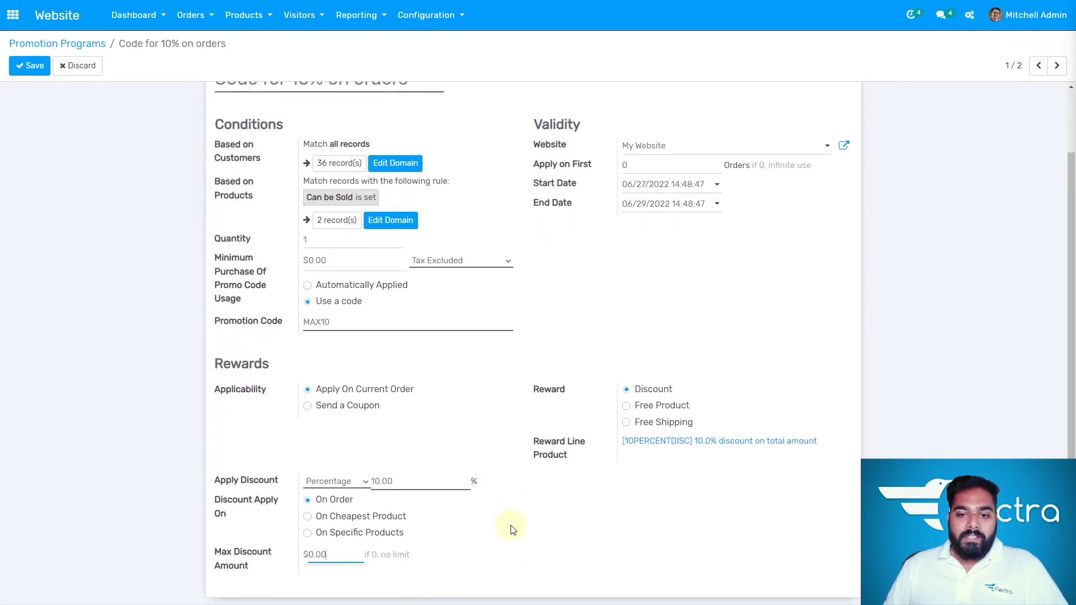
scroll(510, 530, up, 2)
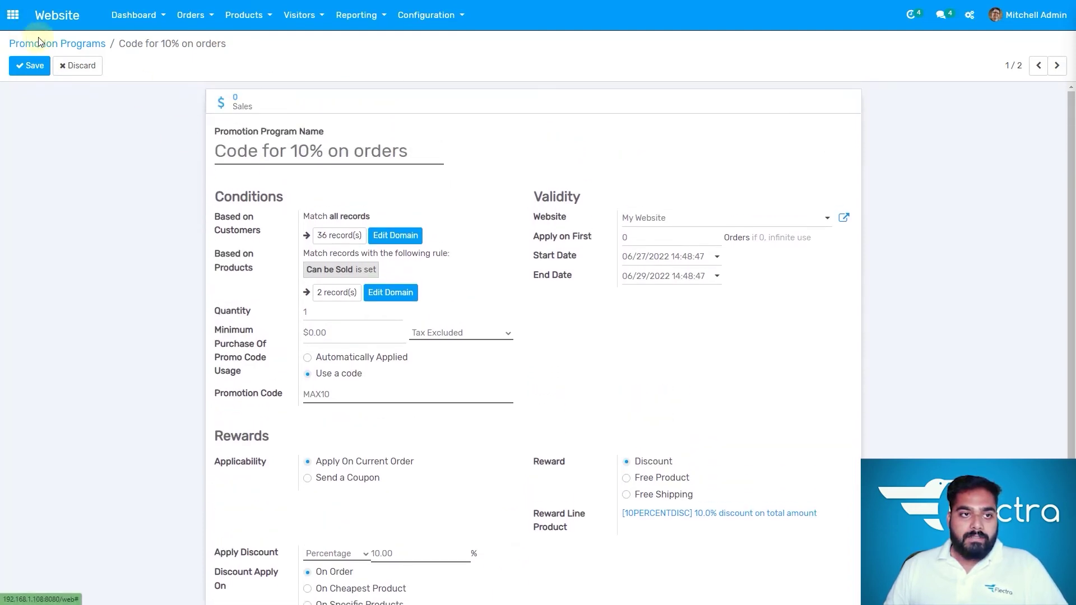
click(34, 66)
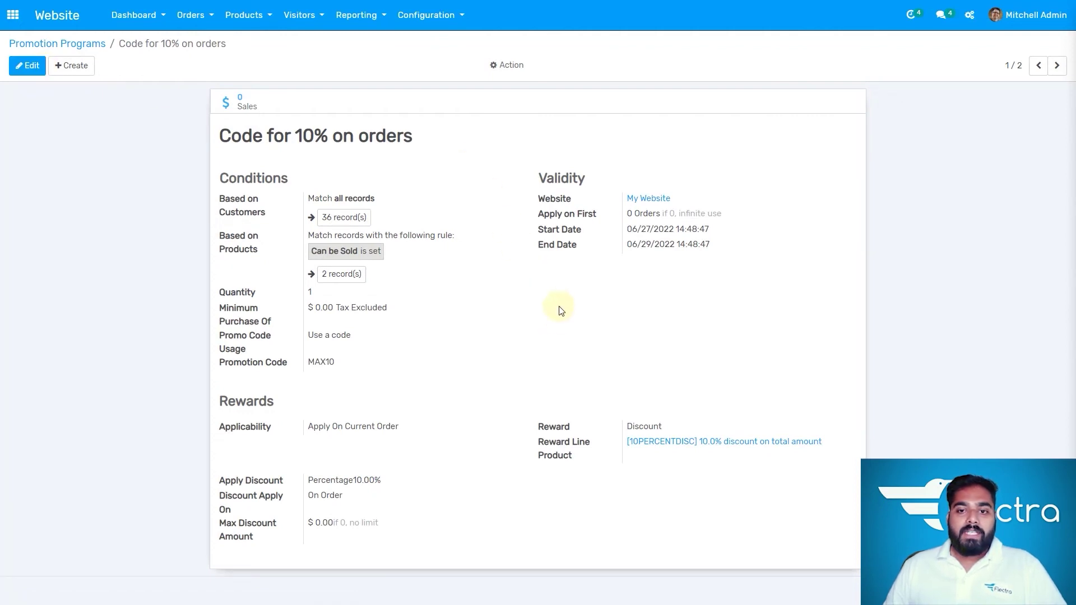
Step: Select the promotion code MAX10 and open the T-shirt product page in the website shop
double_click(329, 362)
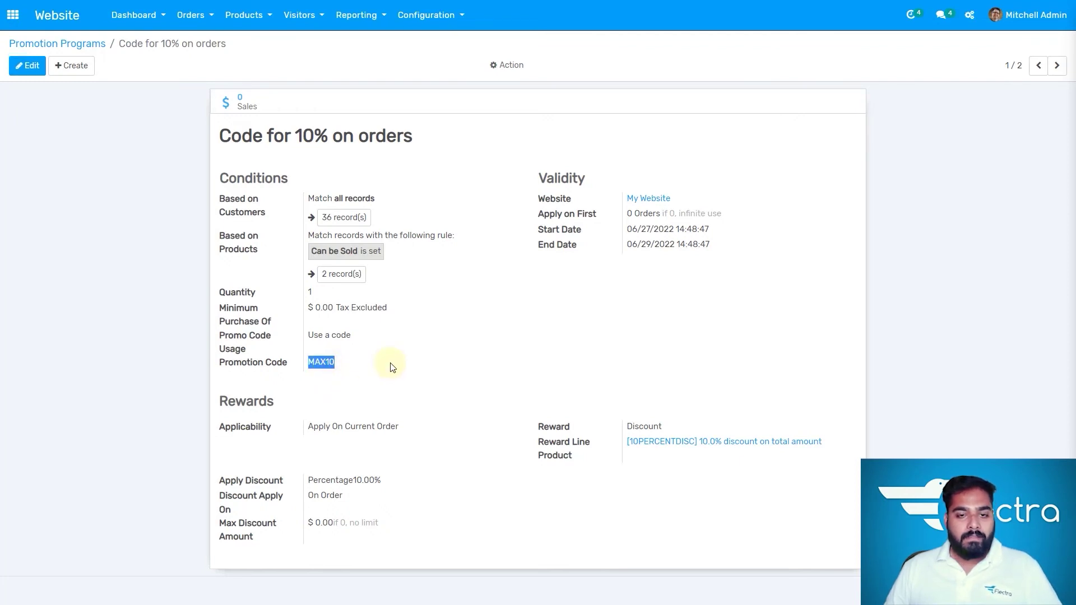
key(ctrl+Tab)
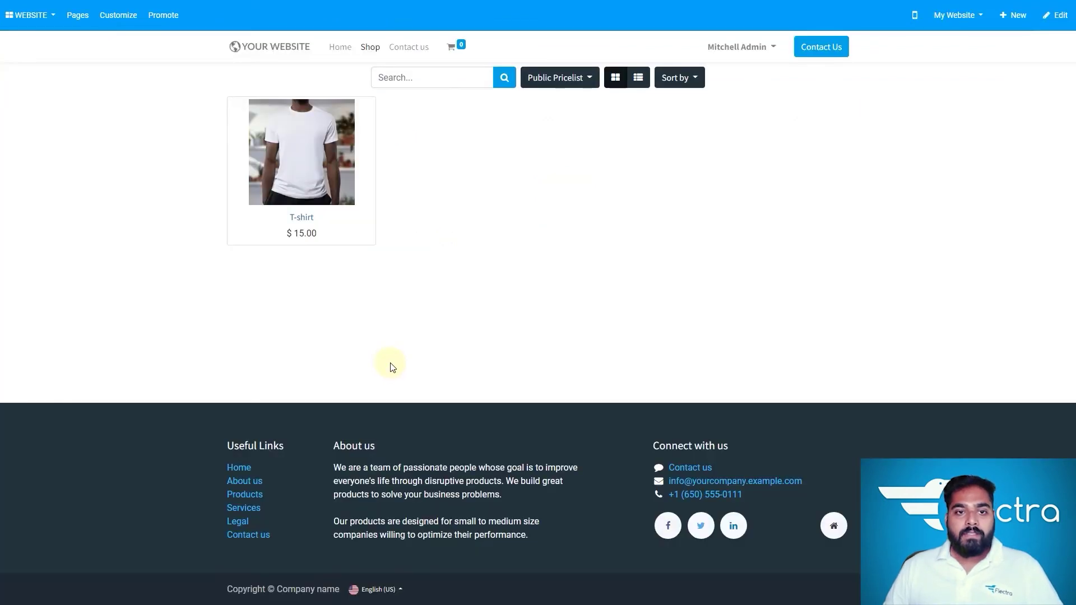
click(328, 165)
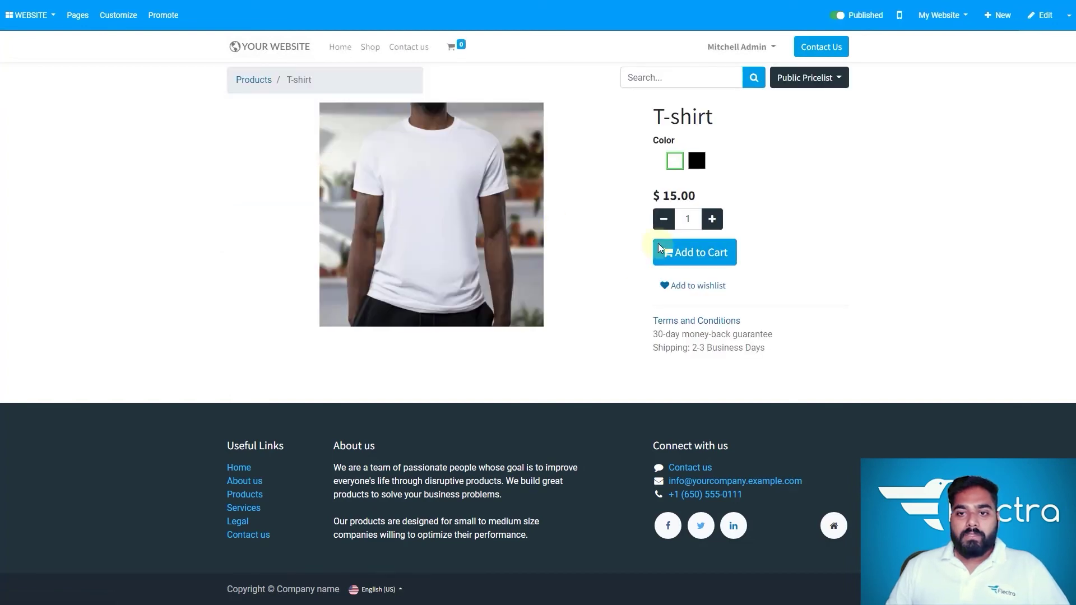
Step: Add one white T-shirt to the cart and proceed to the order confirmation stage of checkout
click(690, 253)
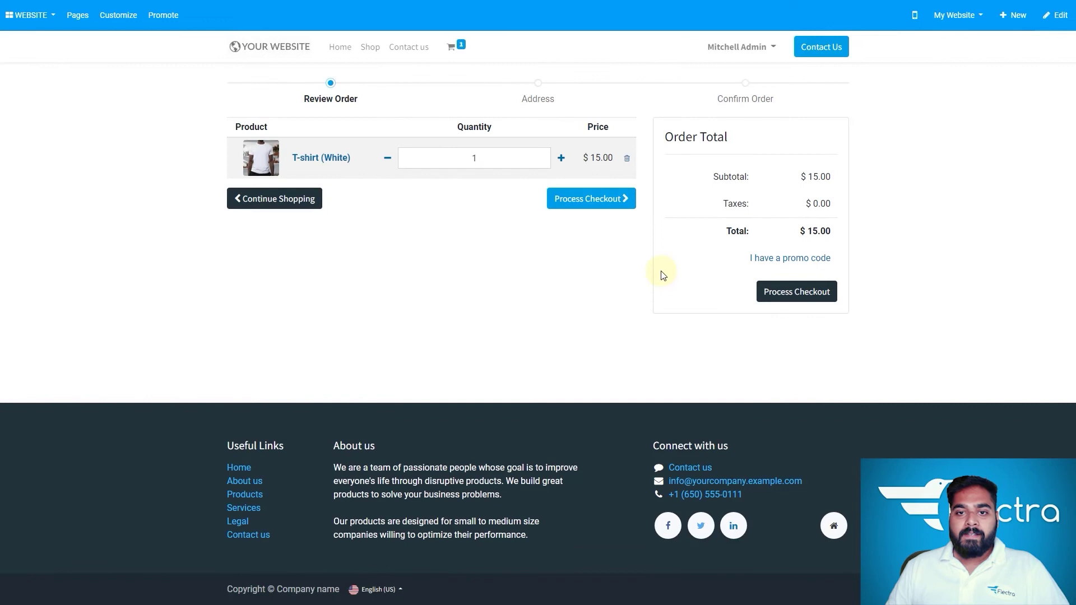
click(791, 291)
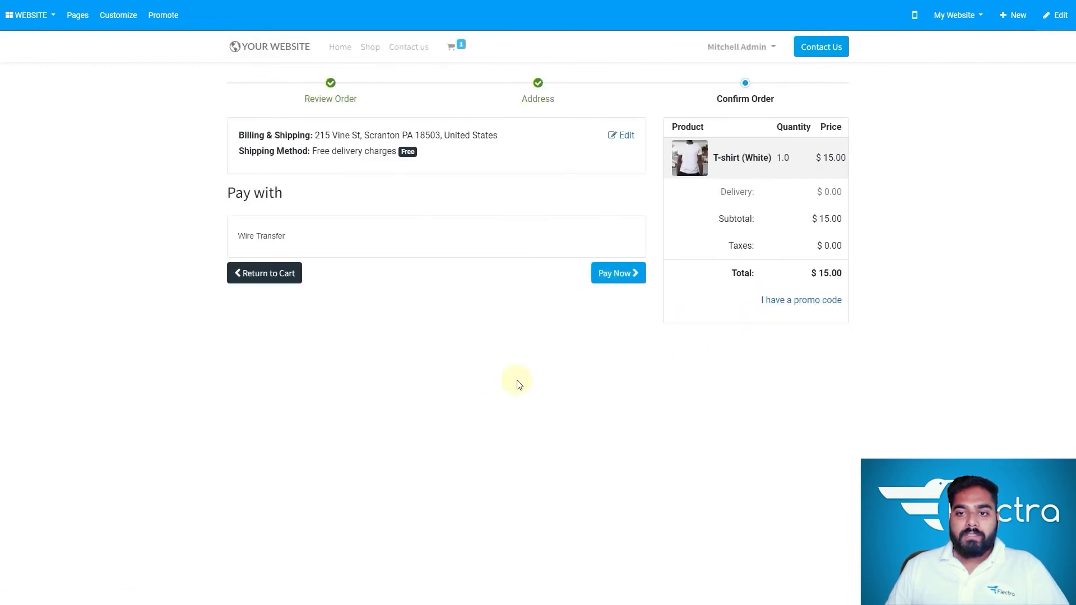
Step: Apply the promo code MAX10 to the T-shirt order before payment
click(799, 302)
click(734, 299)
text(MAX10)
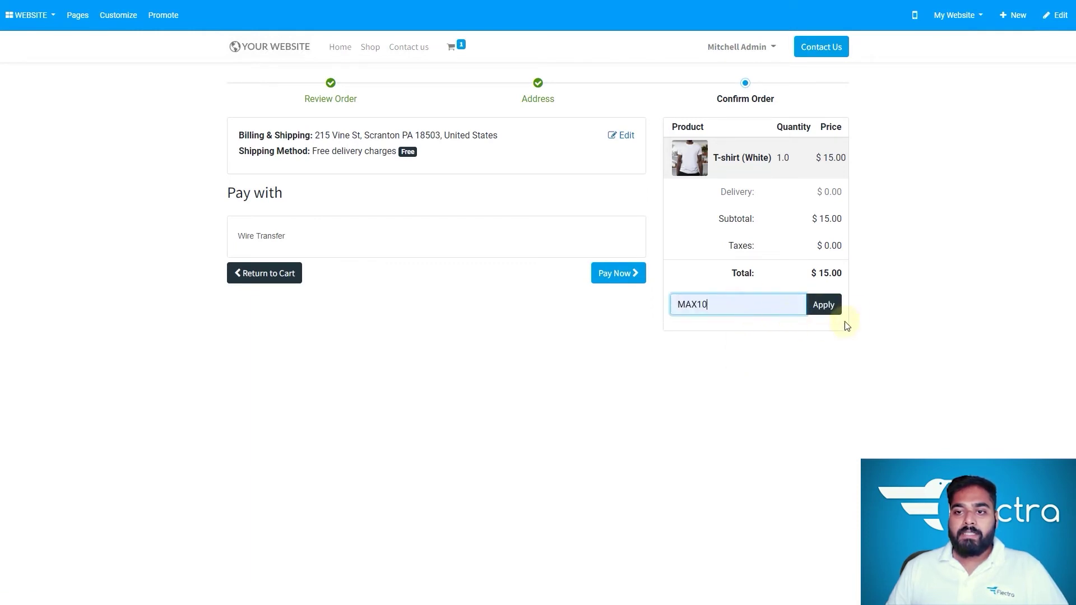
click(823, 304)
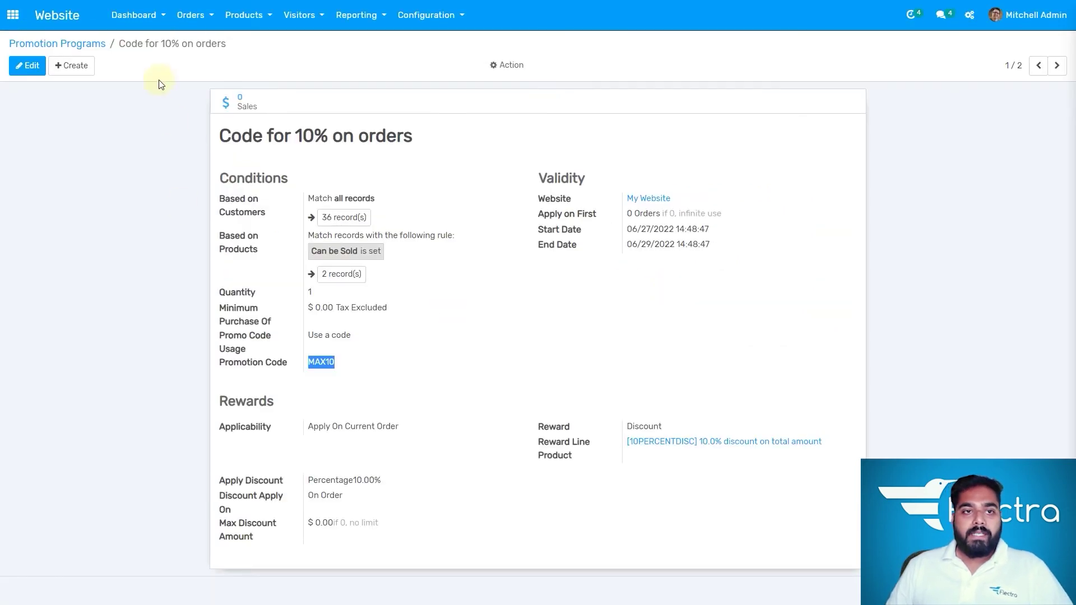
Step: Review the conditions, validity and rewards of the 10% Discount coupon program and return to the coupon programs list
click(246, 15)
click(264, 110)
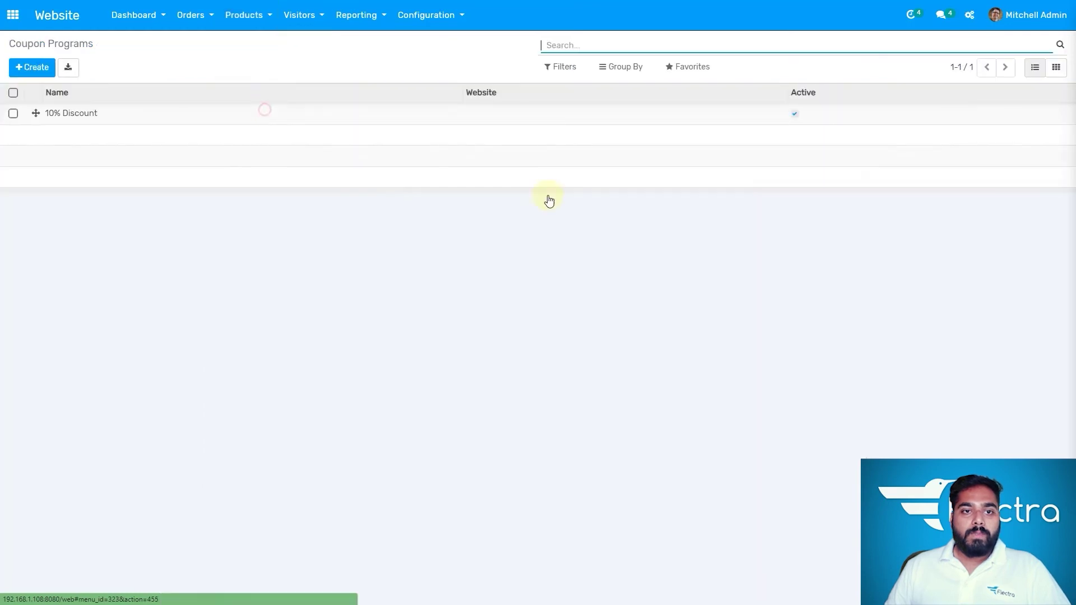
click(90, 113)
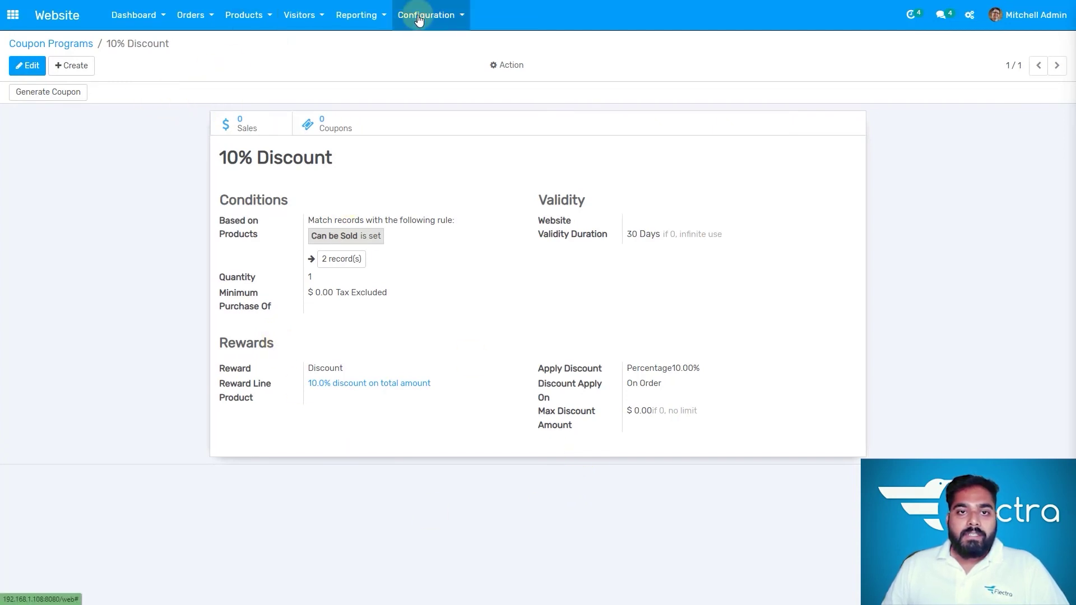
click(60, 44)
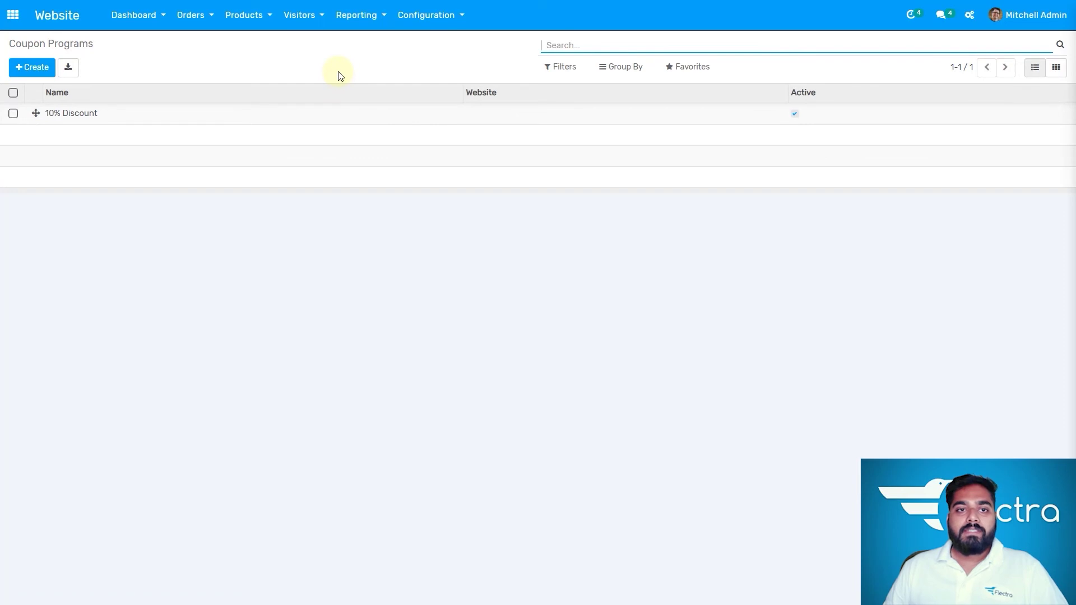
Step: Look through the available payment acquirers in the website configuration, including the PayPal entry
click(449, 22)
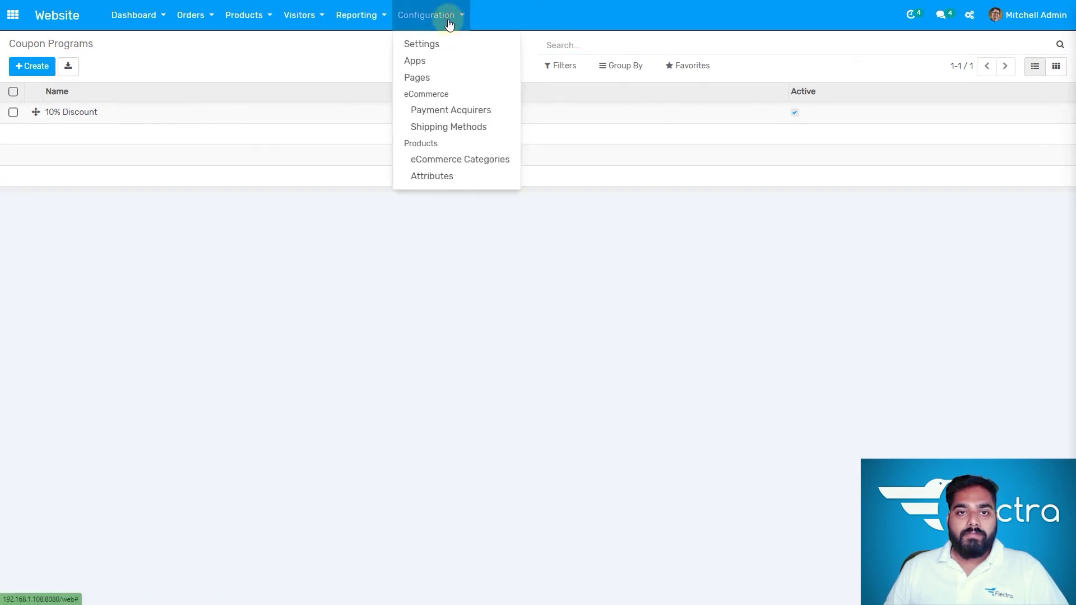
click(458, 114)
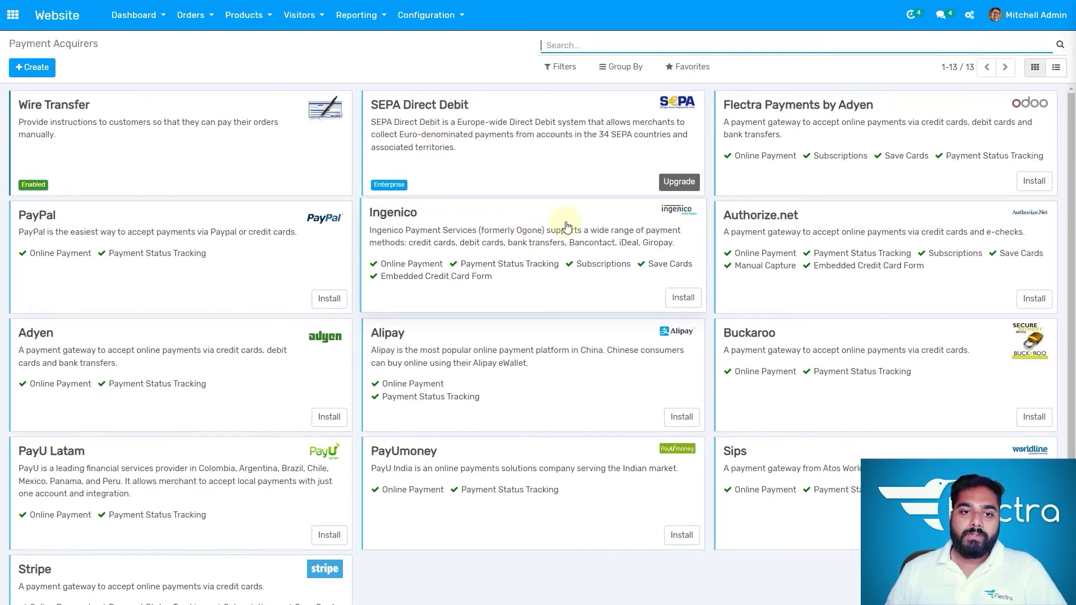
scroll(567, 226, down, 2)
scroll(580, 257, up, 2)
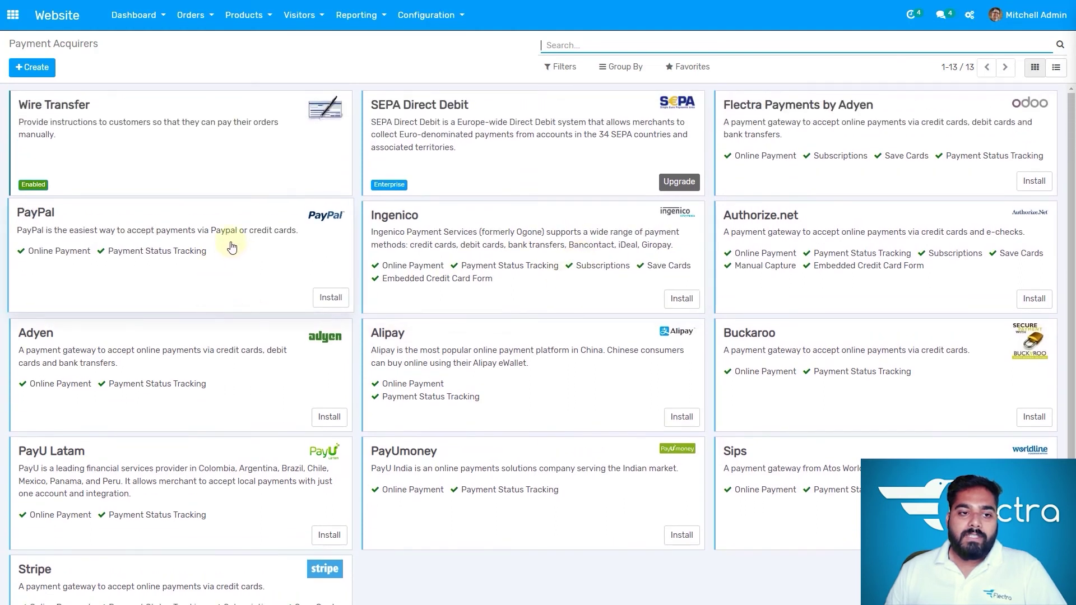
click(331, 301)
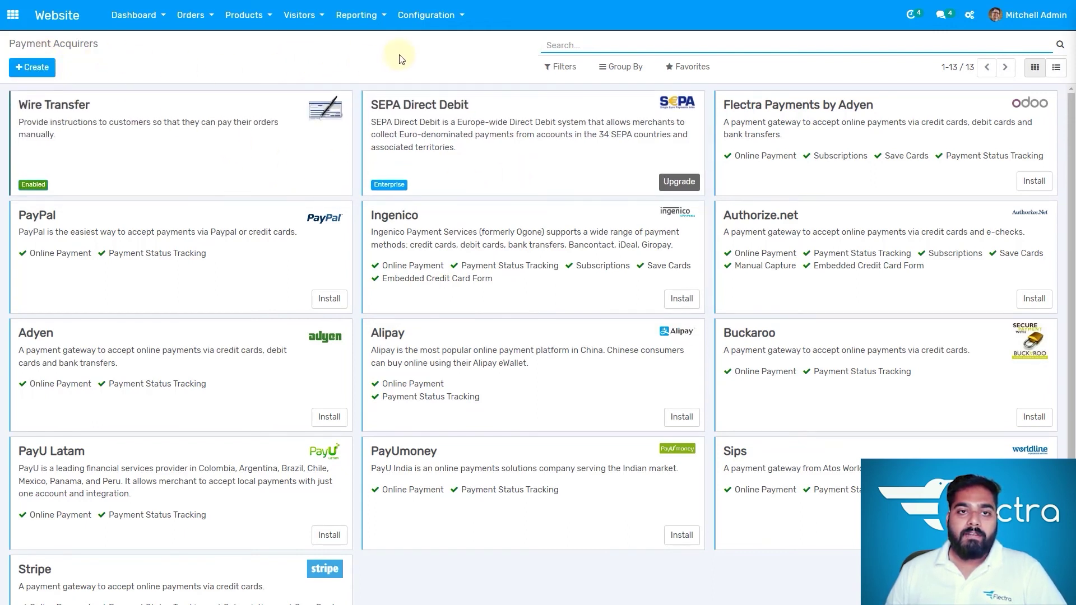
Step: Review the Free delivery charges shipping method and return to the shipping methods list
click(406, 17)
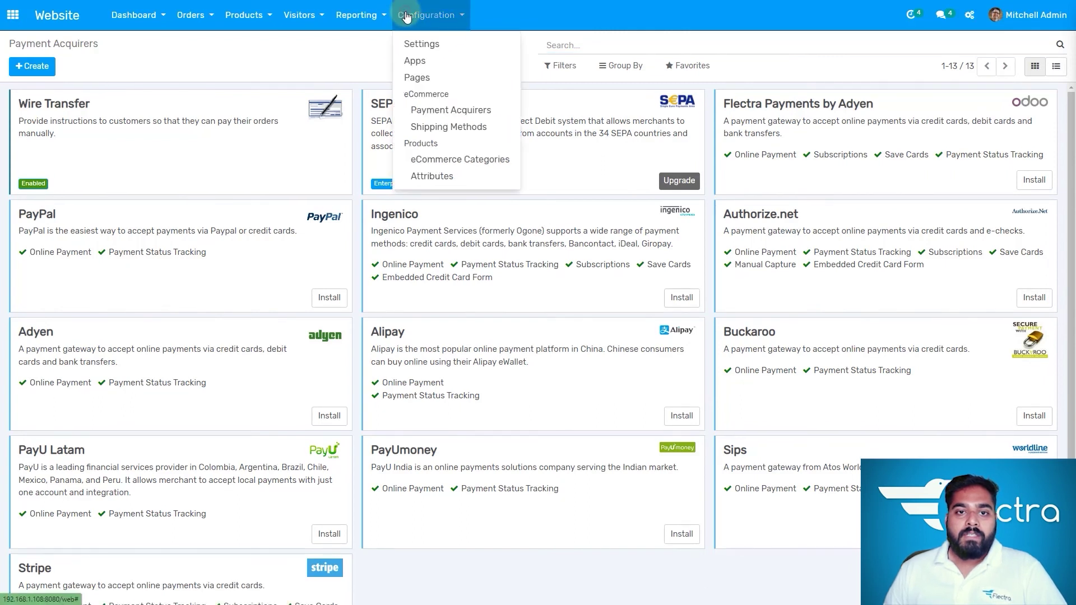
click(447, 126)
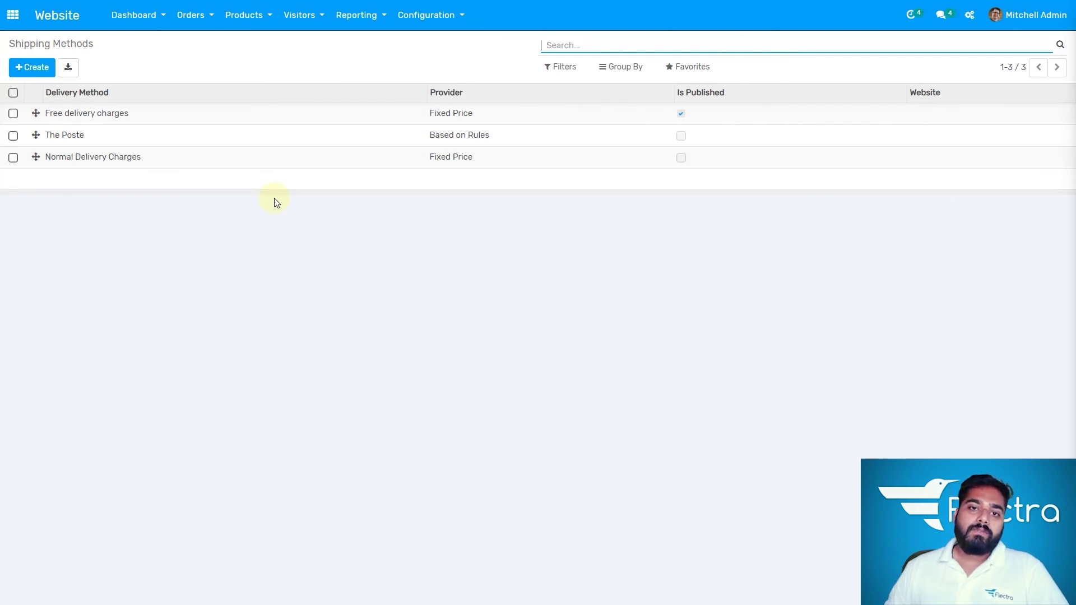
click(126, 113)
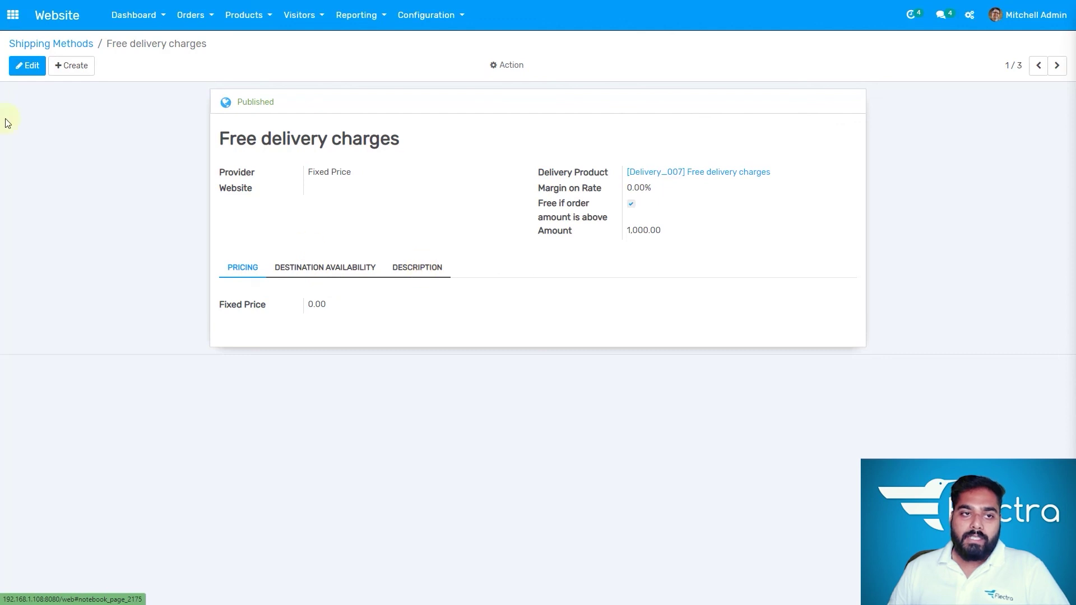
click(34, 44)
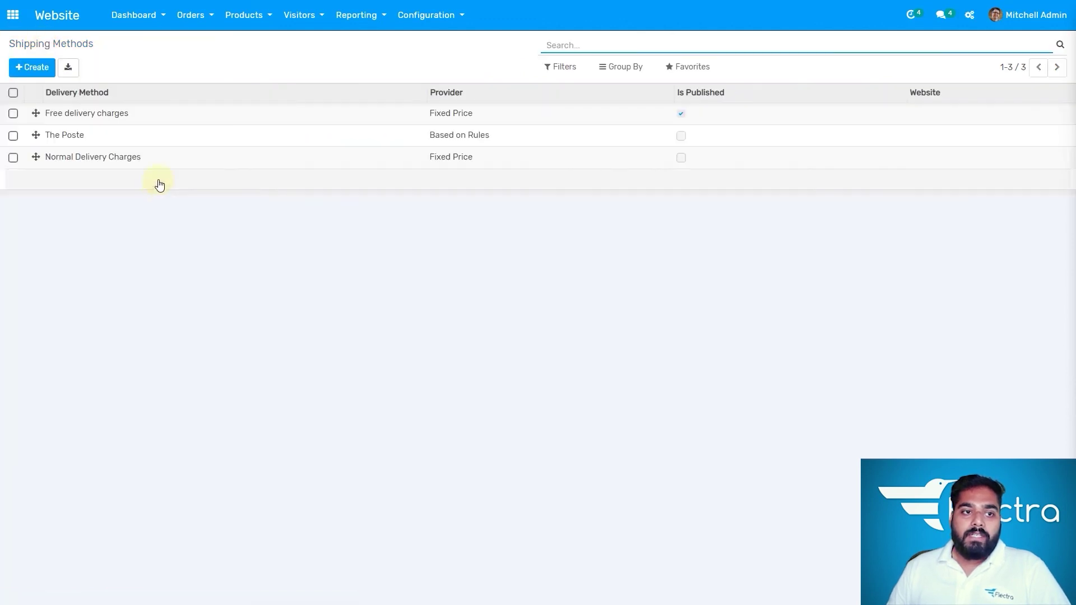
Step: Open the Normal Delivery Charges shipping method for editing and keep Fixed Price as its provider
click(128, 163)
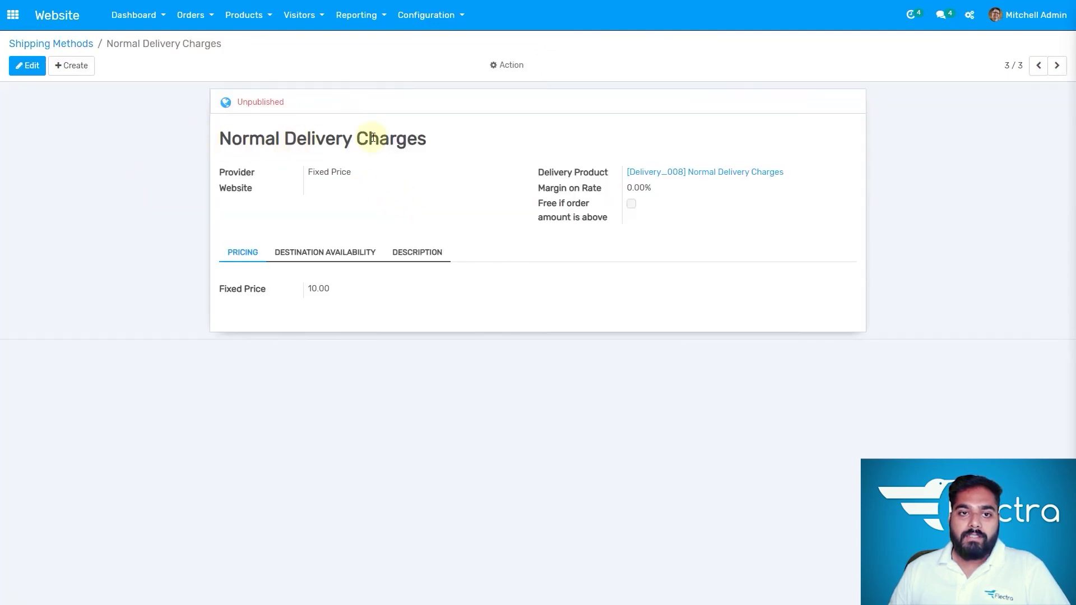
click(42, 66)
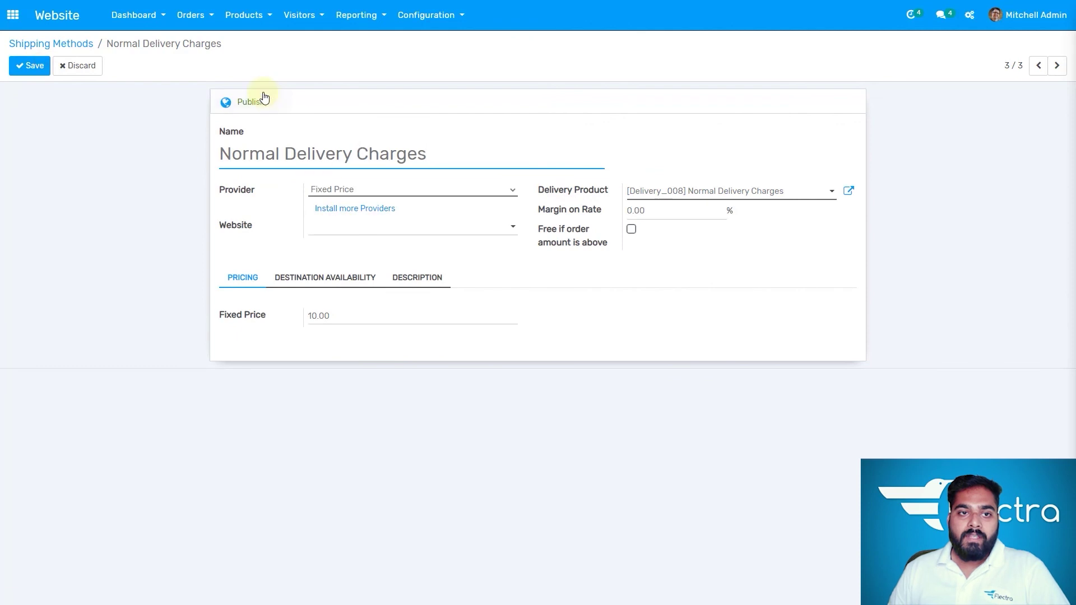
click(416, 194)
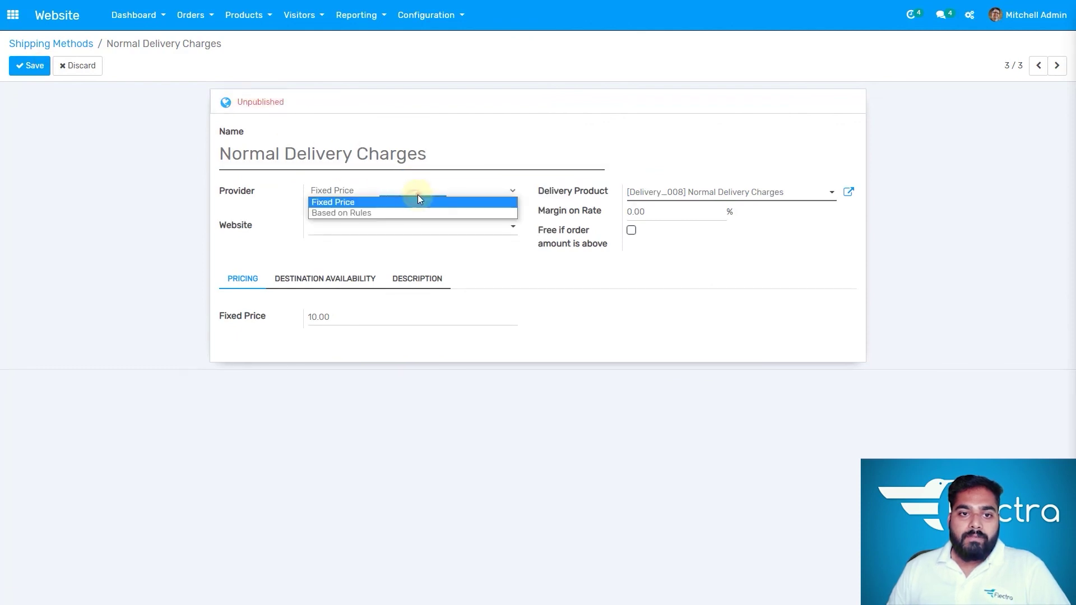
click(419, 198)
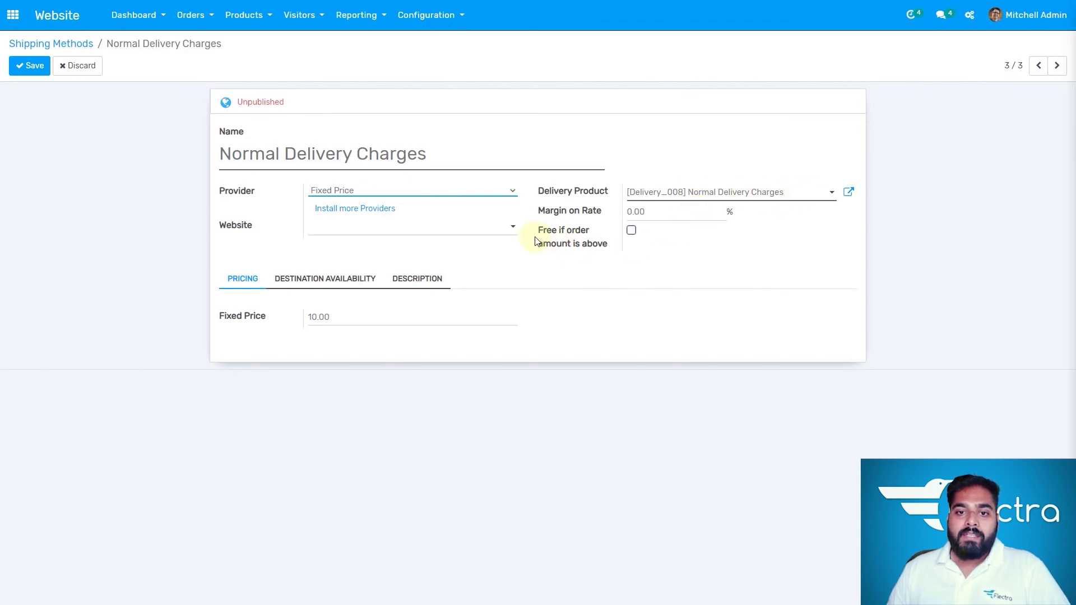
Step: Try making delivery free for order amounts above 100, and switch the option off again
click(610, 244)
triple_click(594, 245)
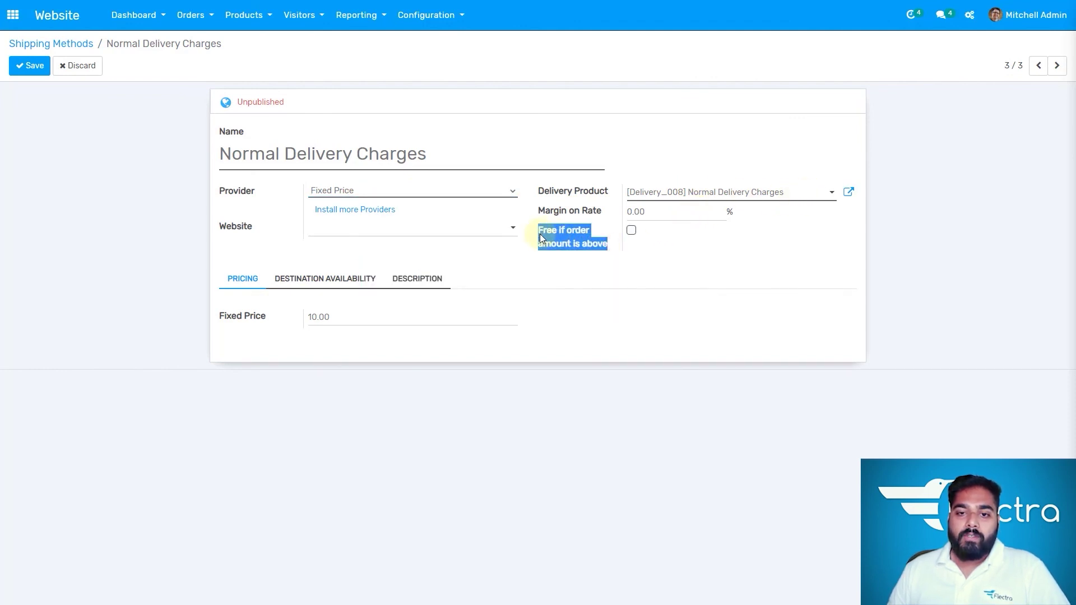
click(631, 230)
click(671, 260)
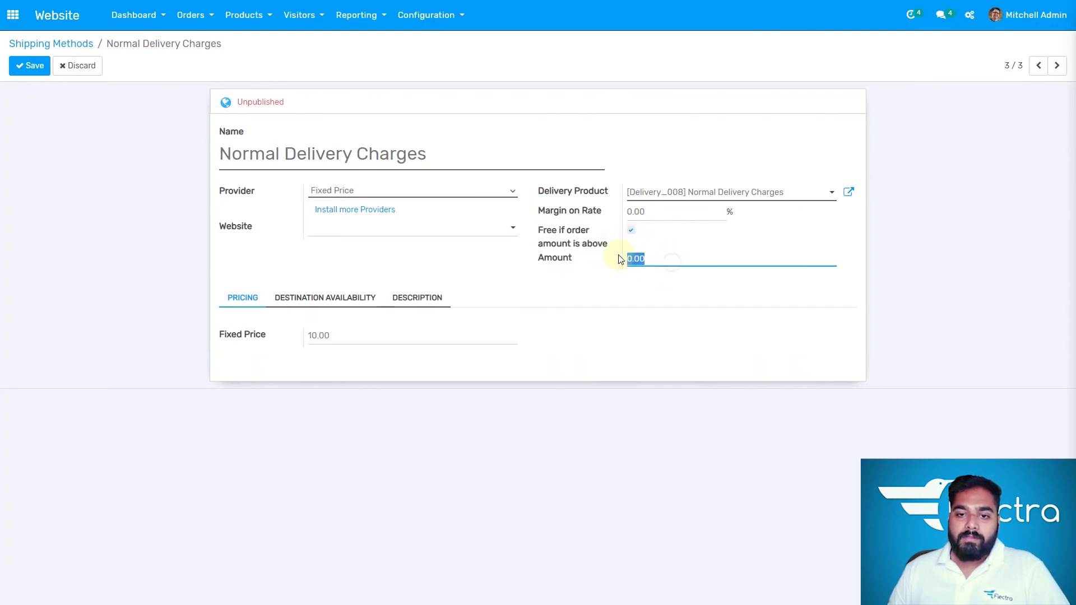
text(1)
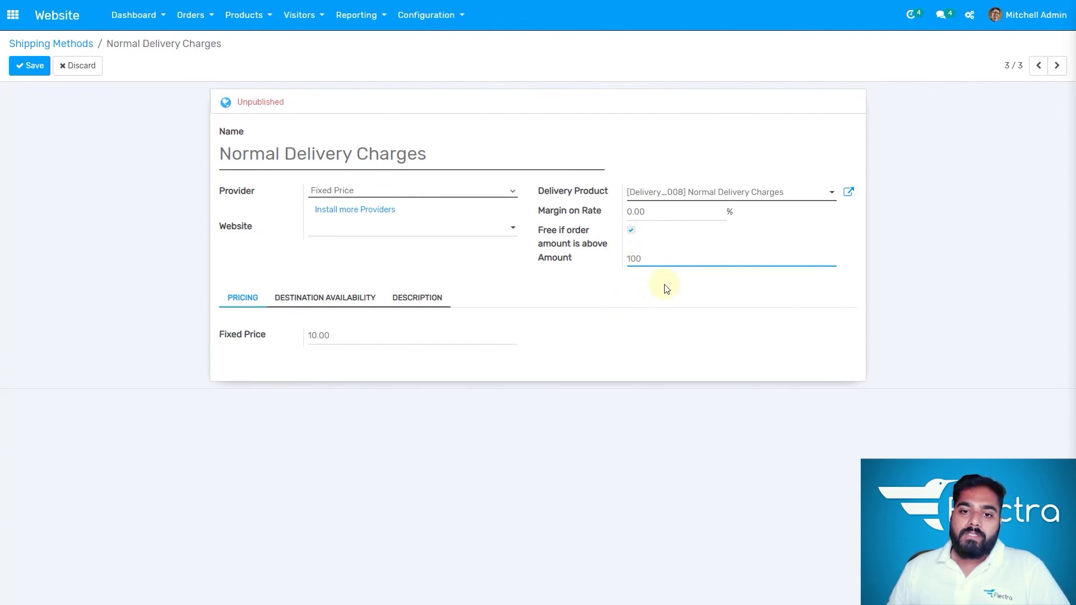
click(631, 231)
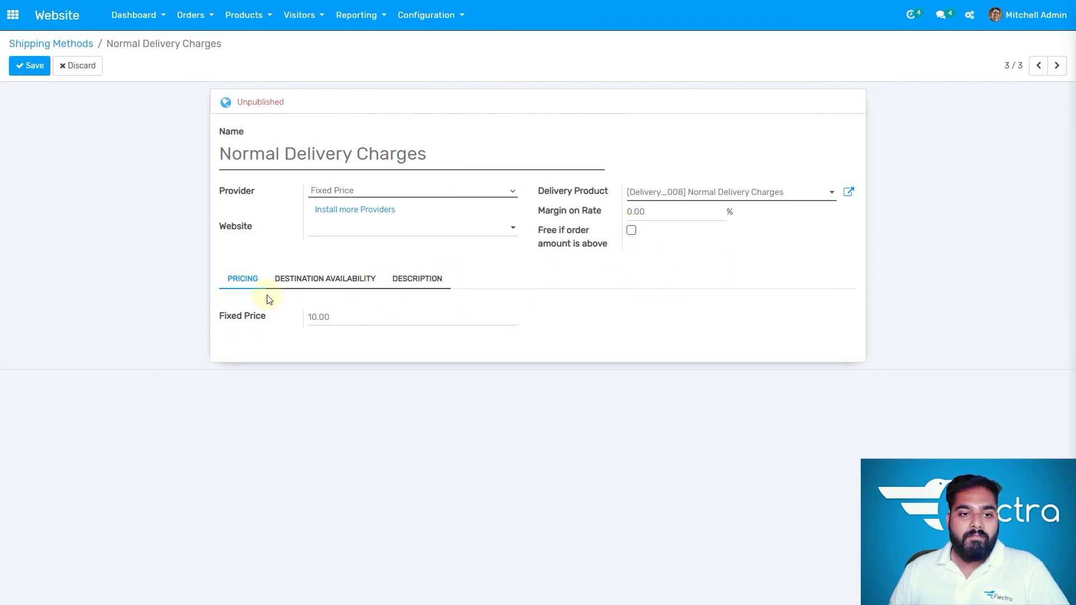
Step: Check the fixed price, destination availability and description settings of Normal Delivery Charges
click(332, 315)
double_click(333, 316)
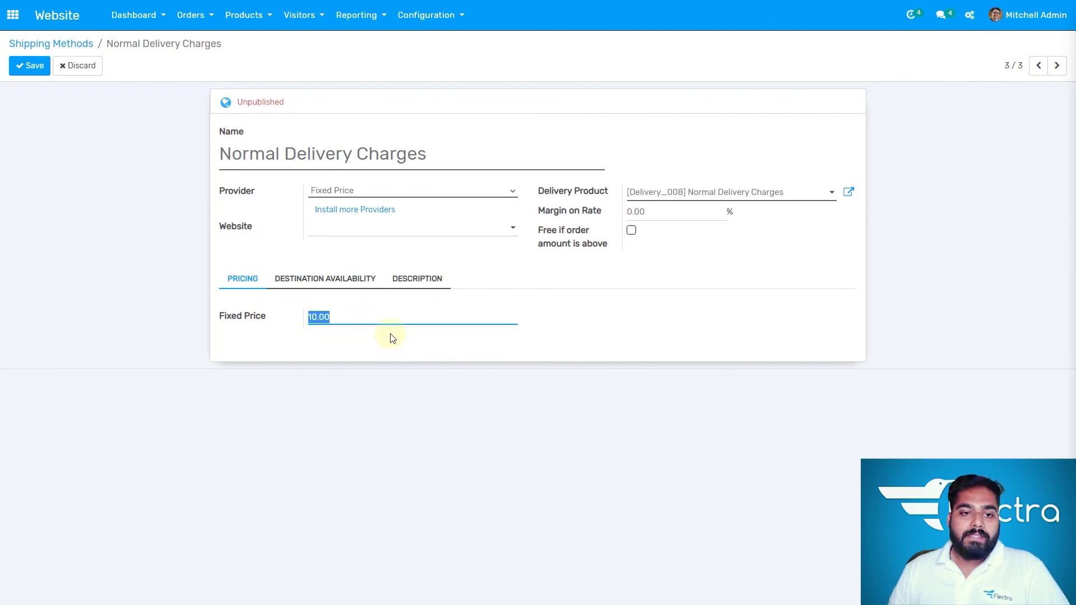
click(337, 282)
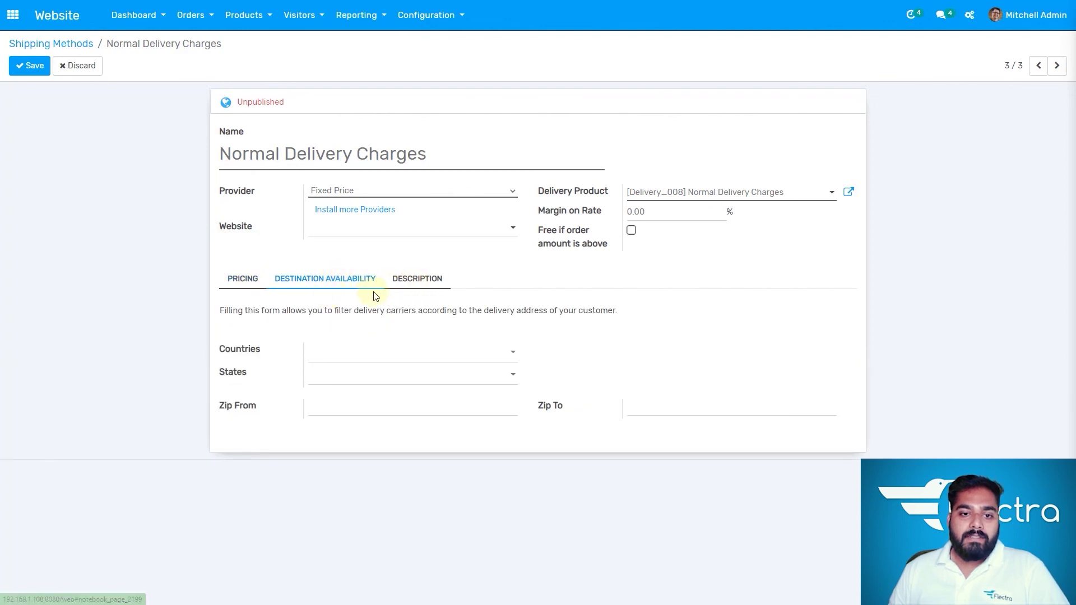
click(423, 285)
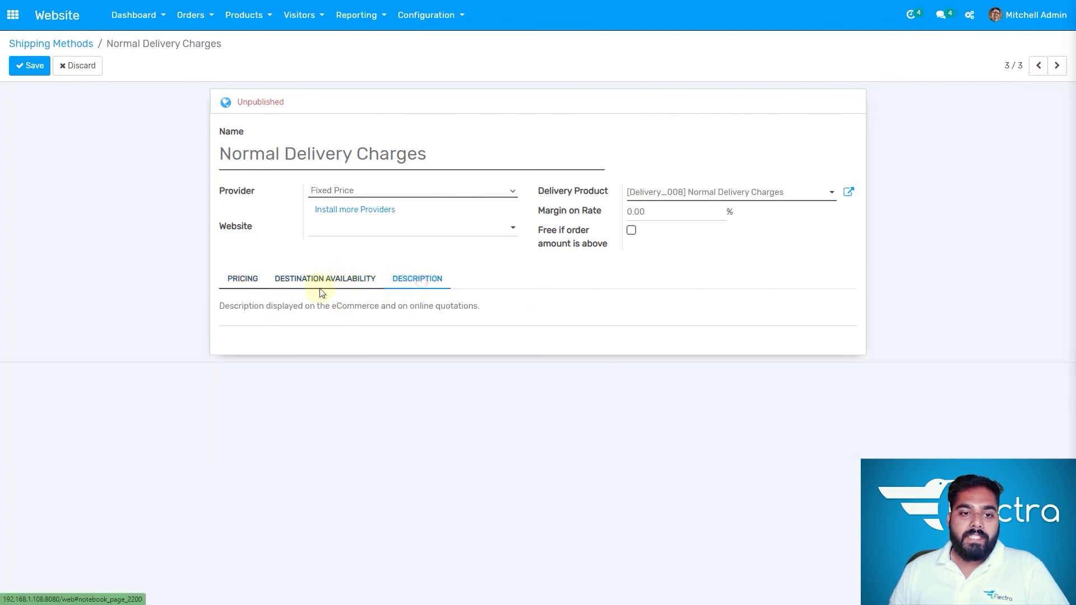
click(244, 279)
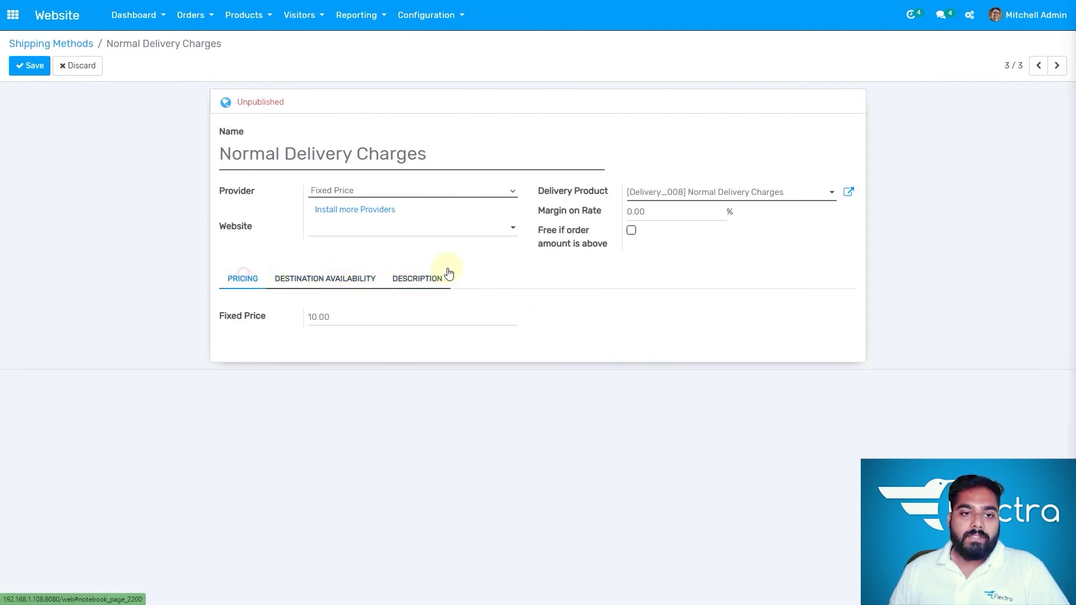
Step: Save the Normal Delivery Charges shipping method and leave its edit mode
click(87, 65)
click(413, 97)
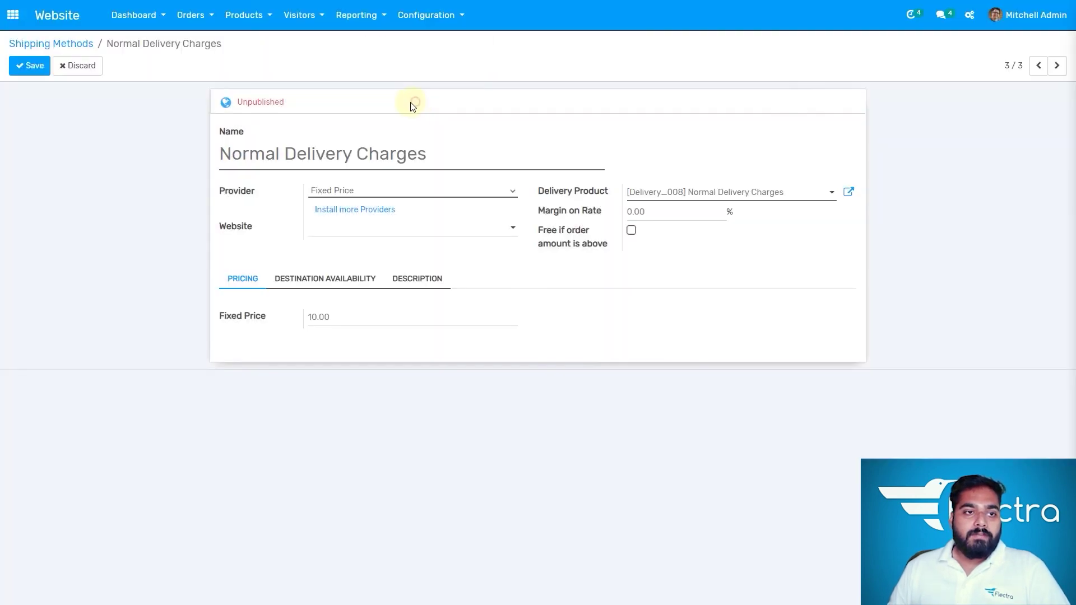
click(29, 66)
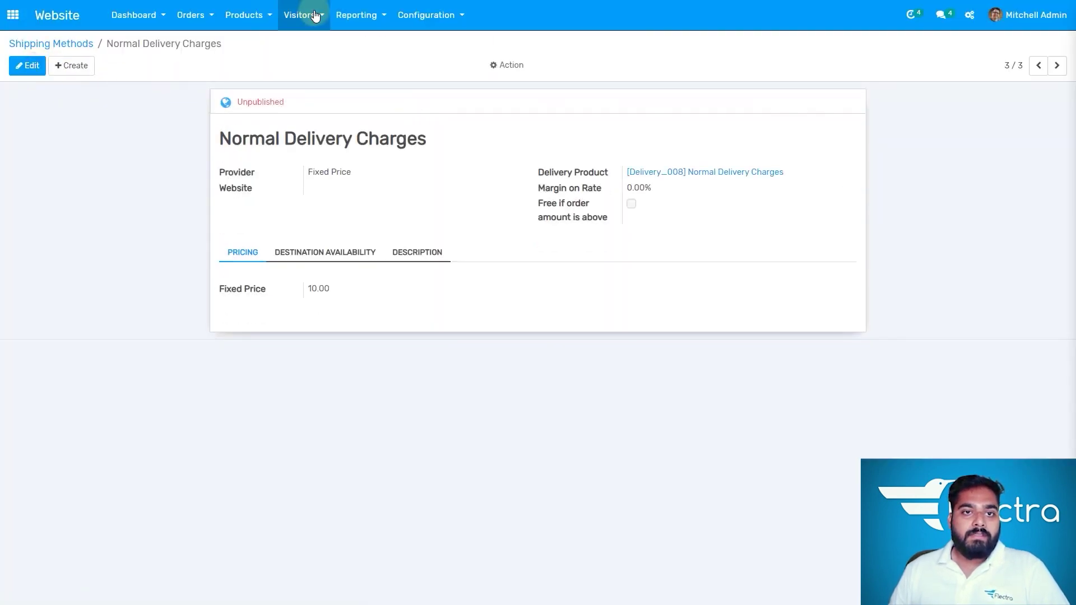
click(431, 15)
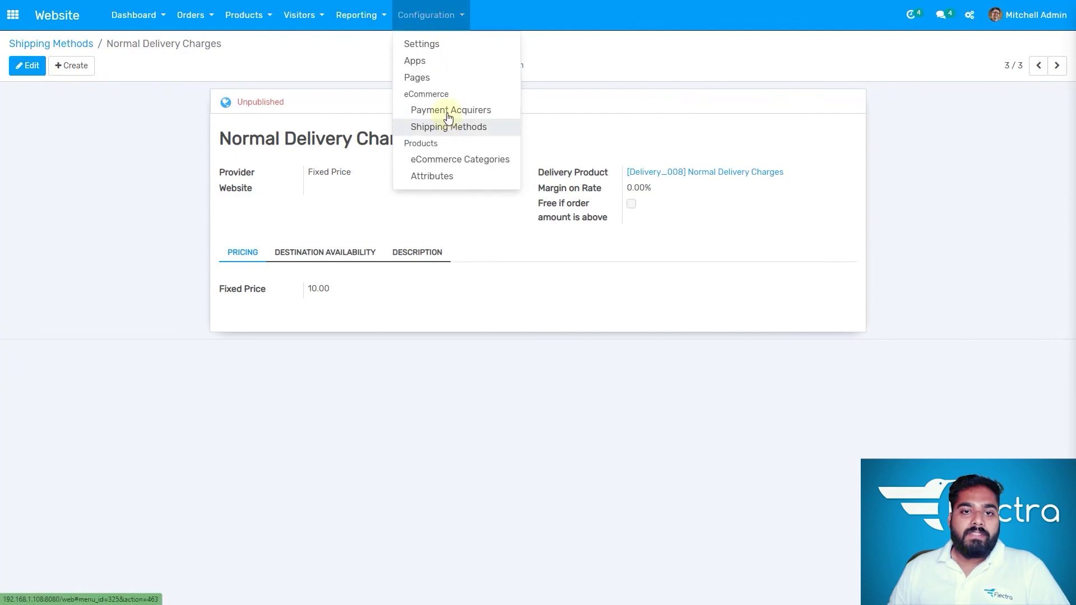
click(319, 71)
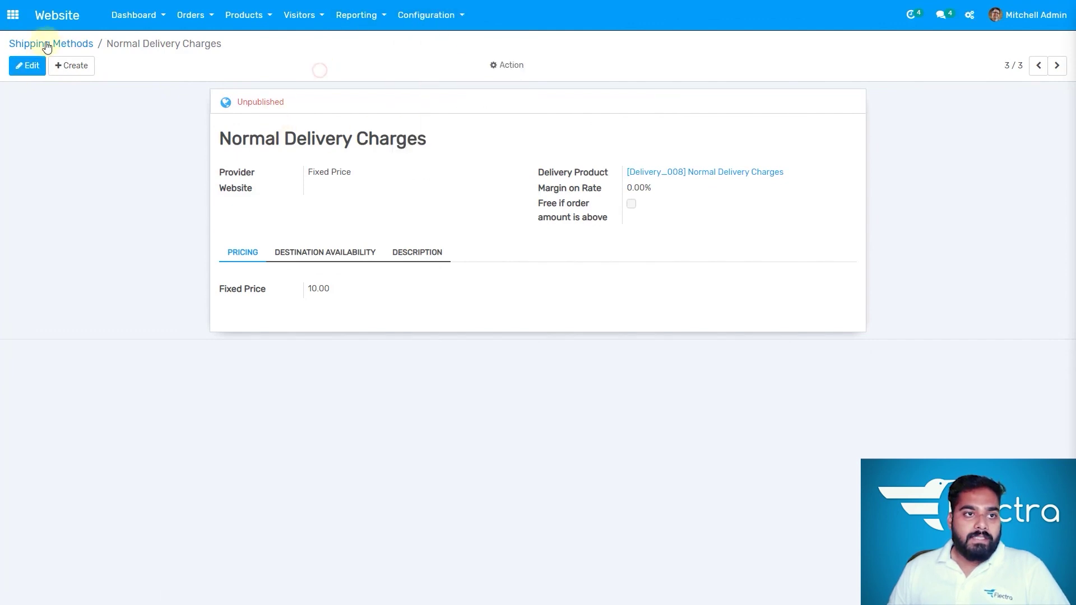